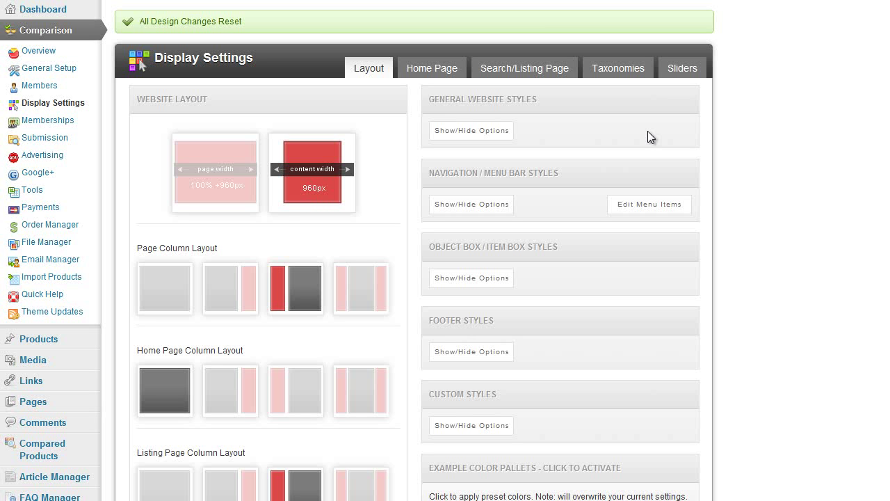
# Step: Look over the website summary graph and the popular listings on the Comparison Overview page
pyautogui.click(30, 53)
pyautogui.scroll(-3, 402, 185)
pyautogui.scroll(3, 343, 275)
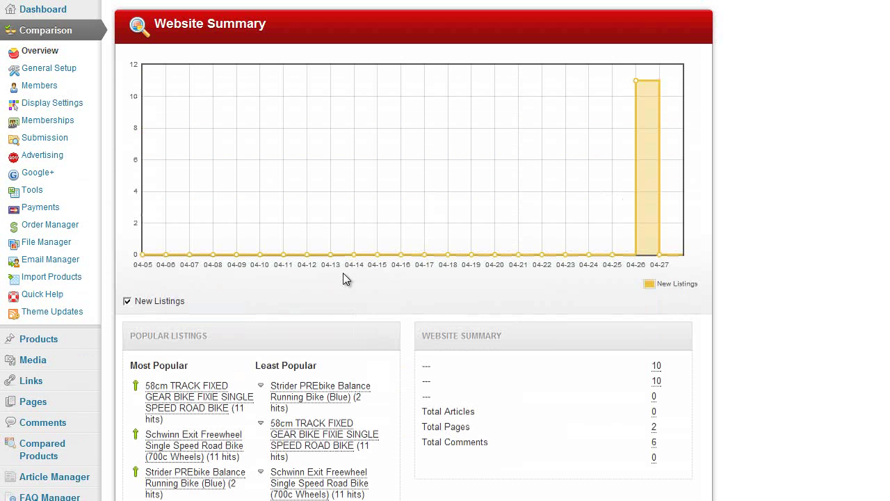
# Step: Preview the default purple website template in the General Setup system settings
pyautogui.click(76, 75)
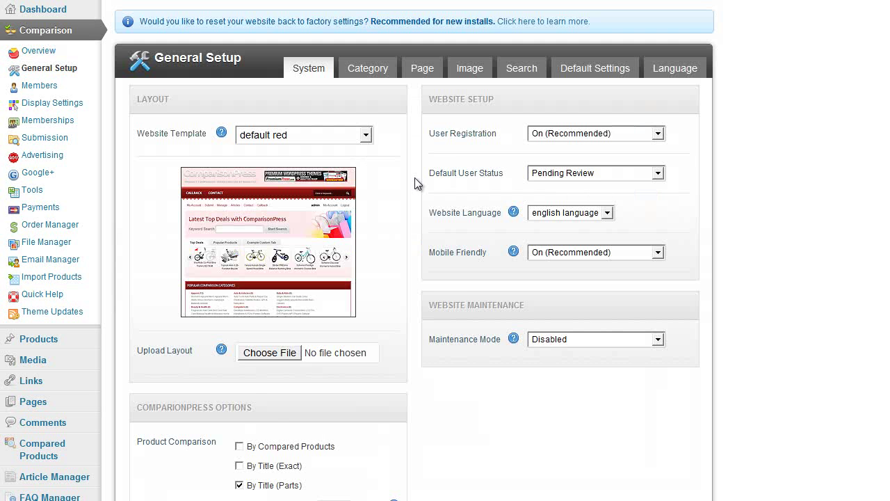
pyautogui.scroll(-2, 390, 188)
pyautogui.scroll(2, 339, 81)
pyautogui.click(362, 135)
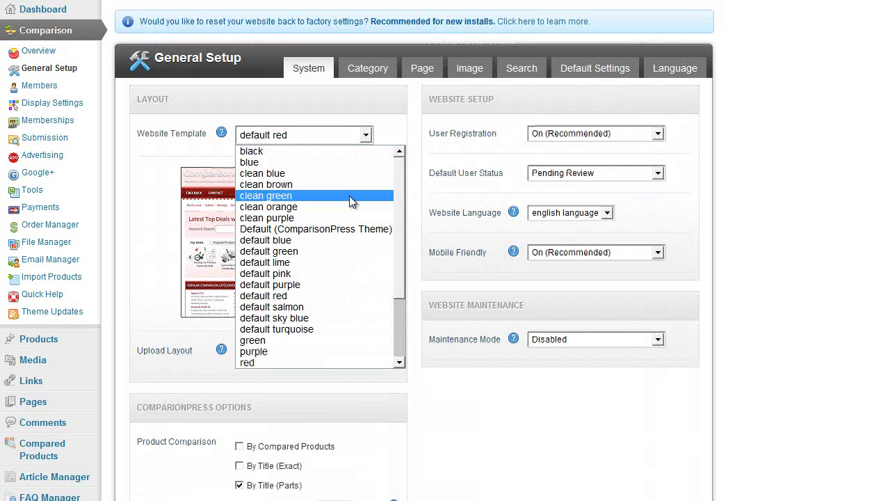
pyautogui.click(304, 285)
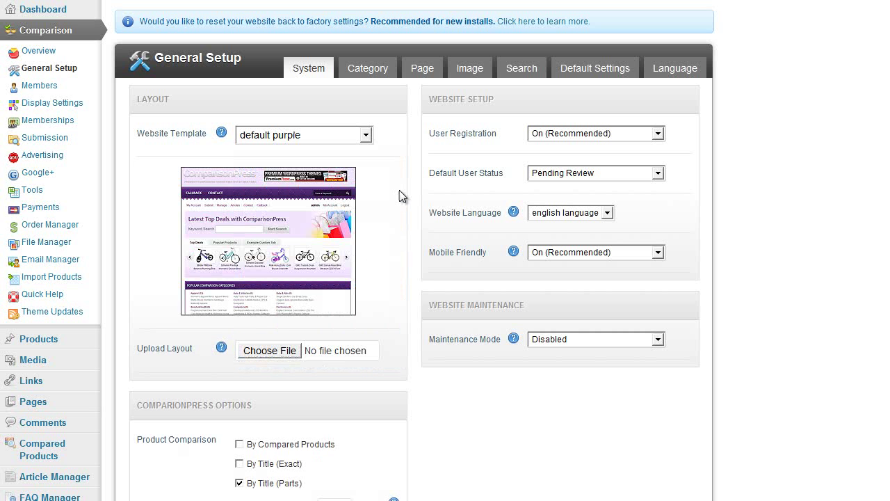
# Step: Look through the General Setup sections Category, Page, Image, Search, Default Settings and Language, and return to the System section
pyautogui.click(368, 71)
pyautogui.click(424, 70)
pyautogui.click(469, 68)
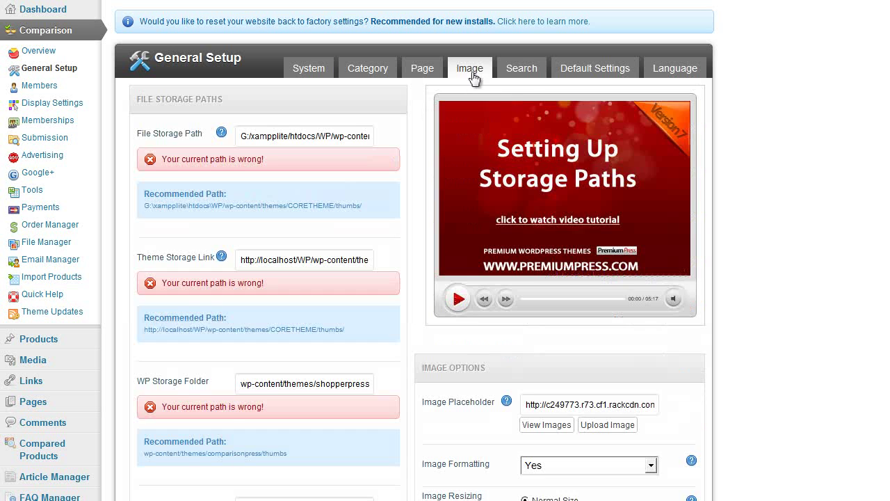
pyautogui.click(522, 69)
pyautogui.click(329, 72)
pyautogui.click(603, 79)
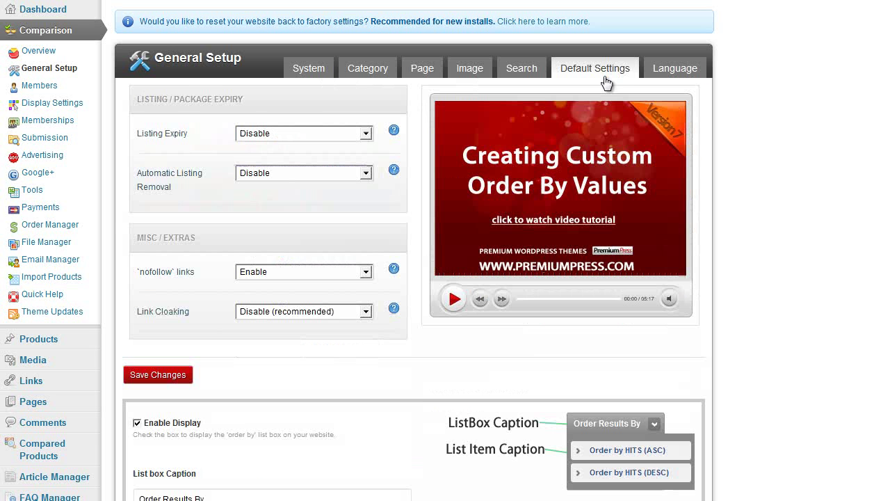
pyautogui.click(673, 69)
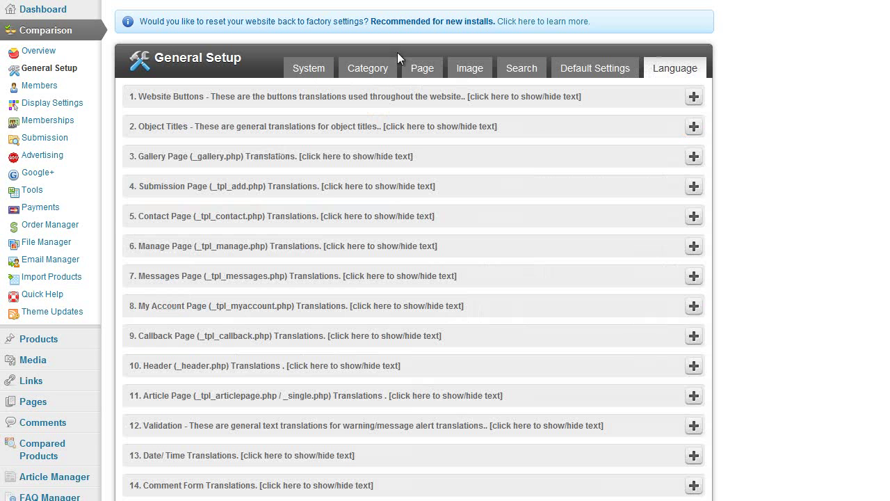
pyautogui.click(308, 68)
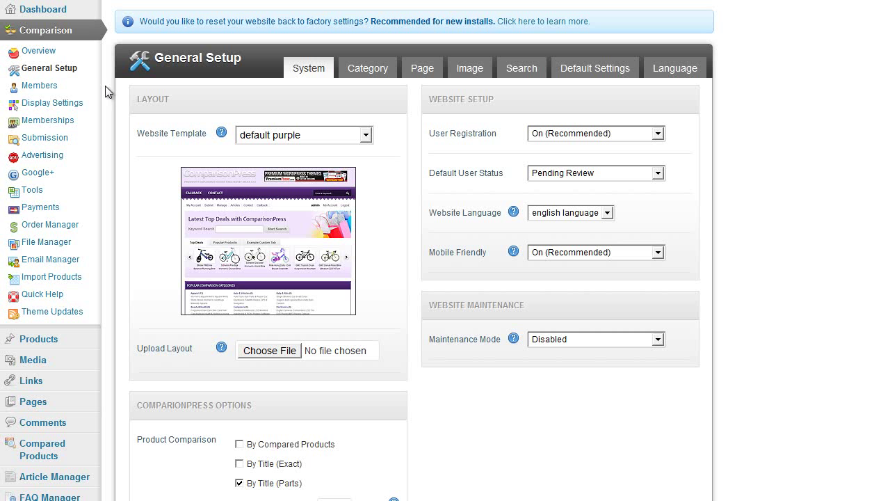
# Step: Set the background color to red (ff0000) in the general website styles, save the display settings and reload the storefront
pyautogui.click(69, 104)
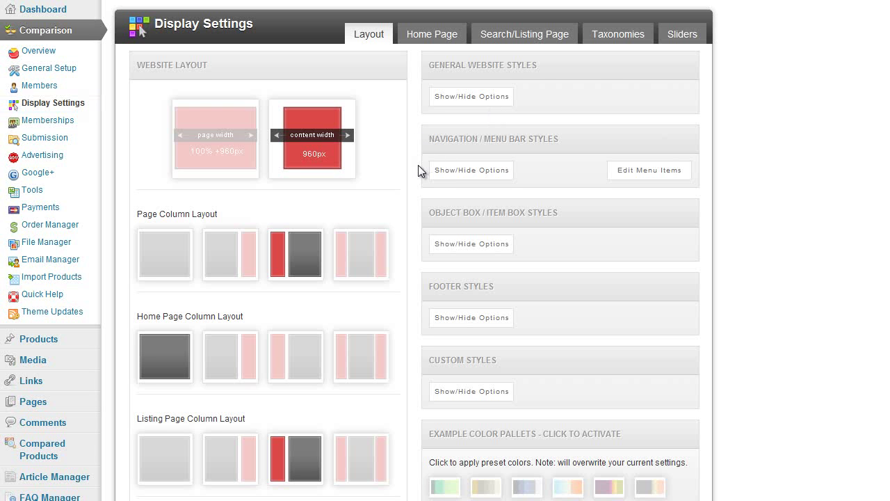
pyautogui.click(477, 99)
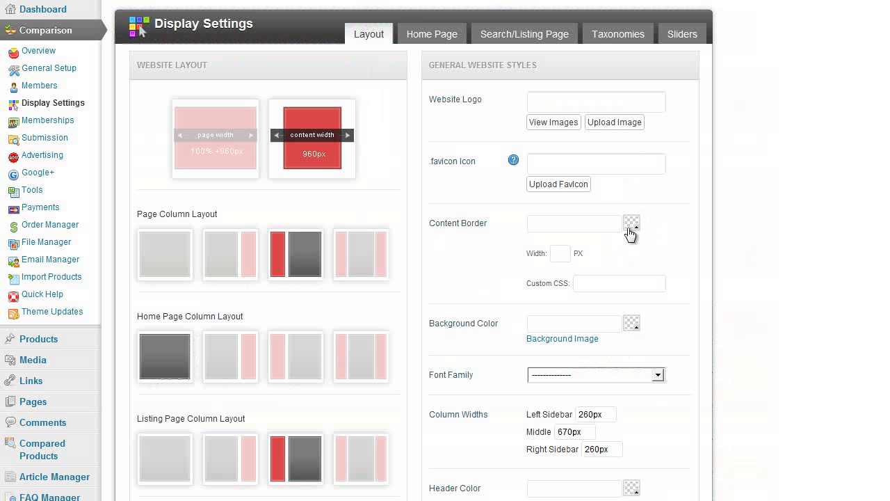
pyautogui.click(633, 324)
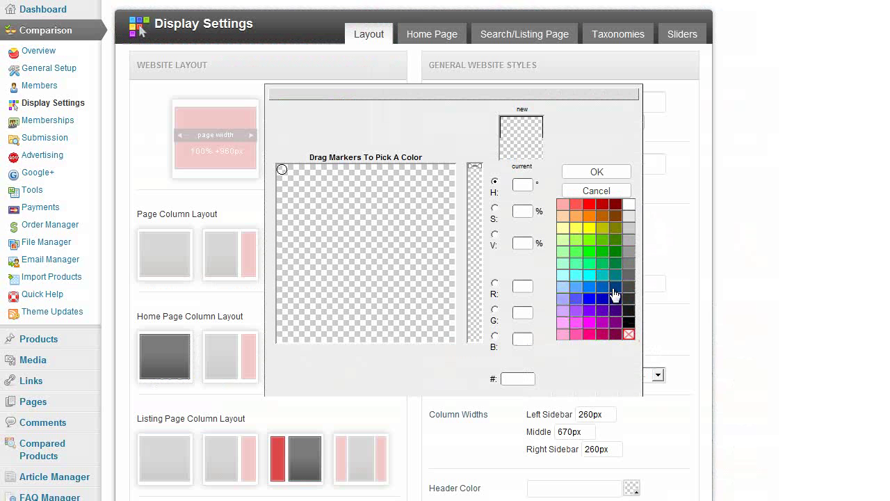
pyautogui.click(589, 204)
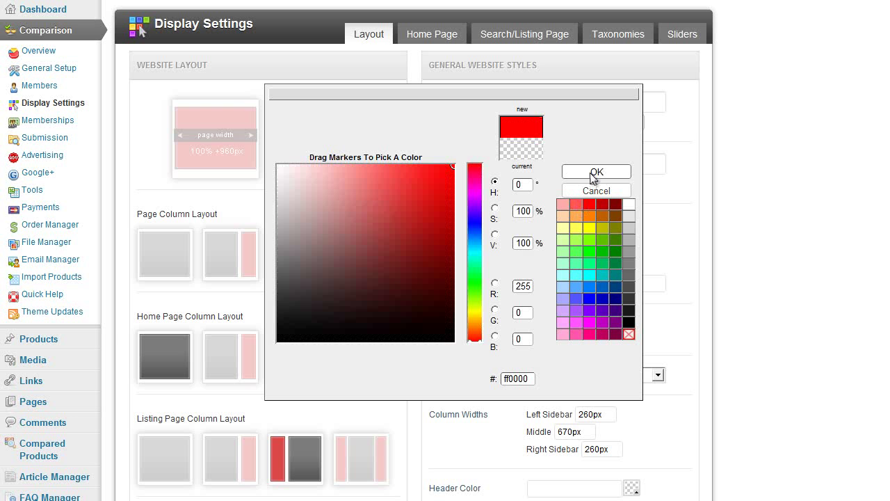
pyautogui.click(596, 172)
pyautogui.scroll(-7, 741, 243)
pyautogui.scroll(-1, 737, 243)
pyautogui.click(446, 346)
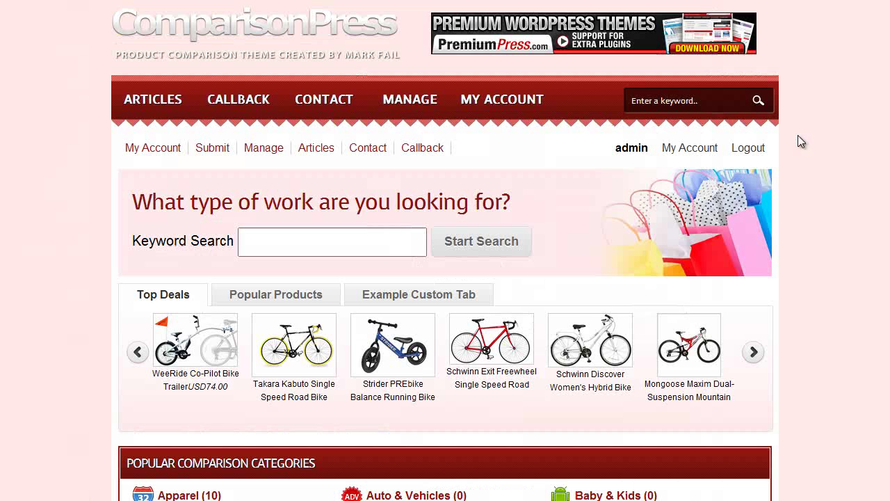
pyautogui.press('F5')
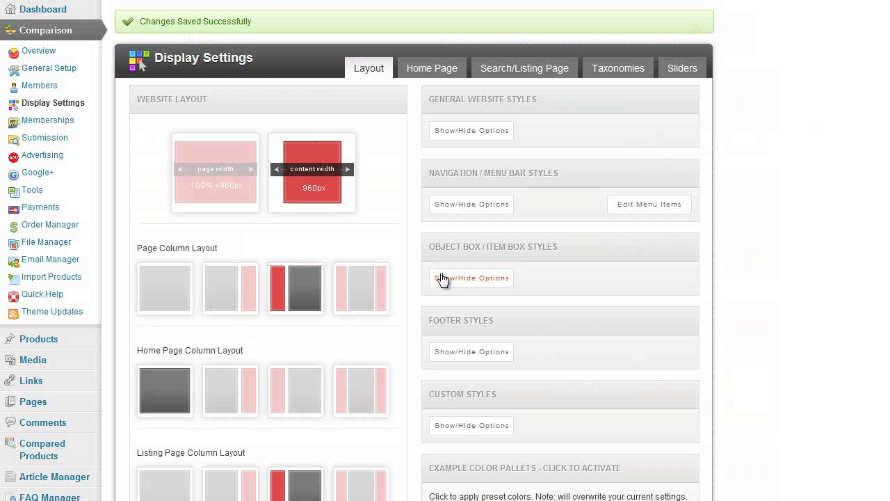
# Step: Expand the footer, object box, navigation and general website style options in Display Settings to review them
pyautogui.click(477, 351)
pyautogui.scroll(-1, 478, 297)
pyautogui.scroll(1, 457, 179)
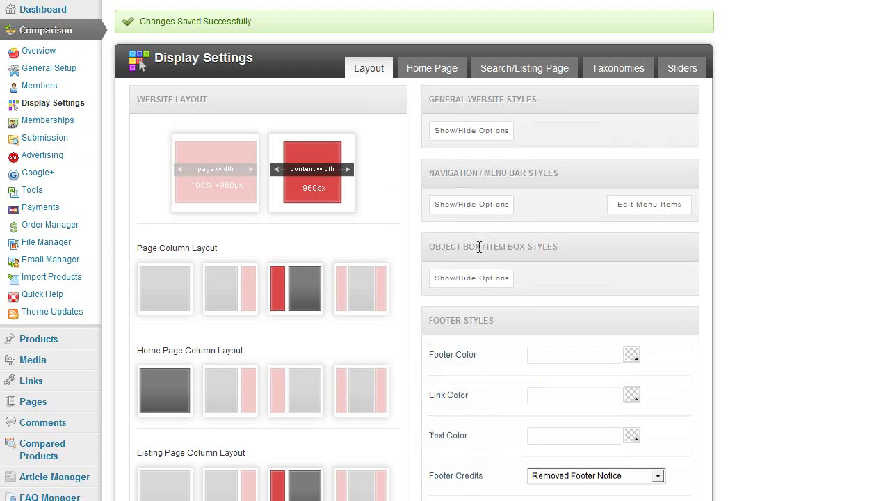
pyautogui.click(476, 278)
pyautogui.click(477, 206)
pyautogui.click(477, 132)
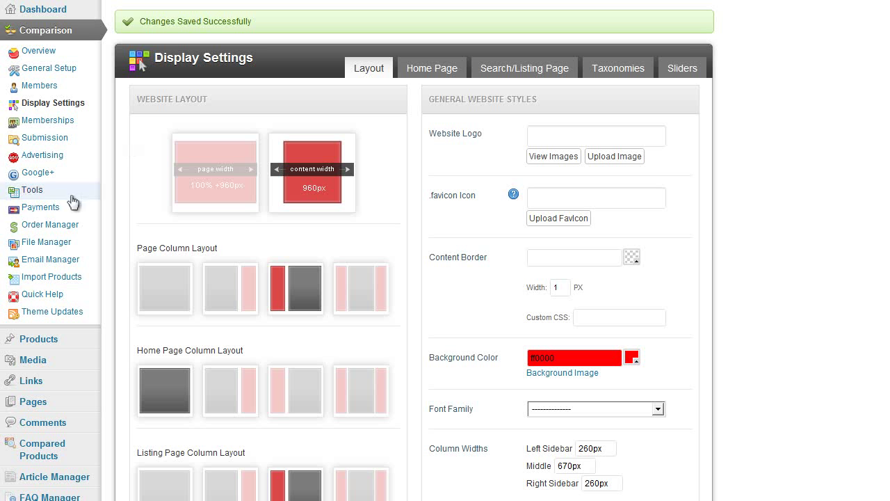
# Step: Examine the CSV Import, Category/Taxonomy and Feed Import sections of the Comparison Tools page
pyautogui.click(33, 191)
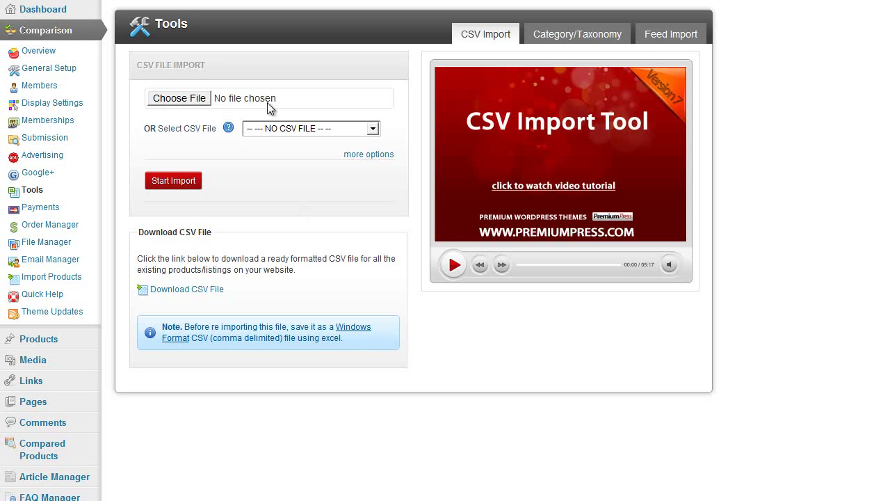
pyautogui.click(674, 36)
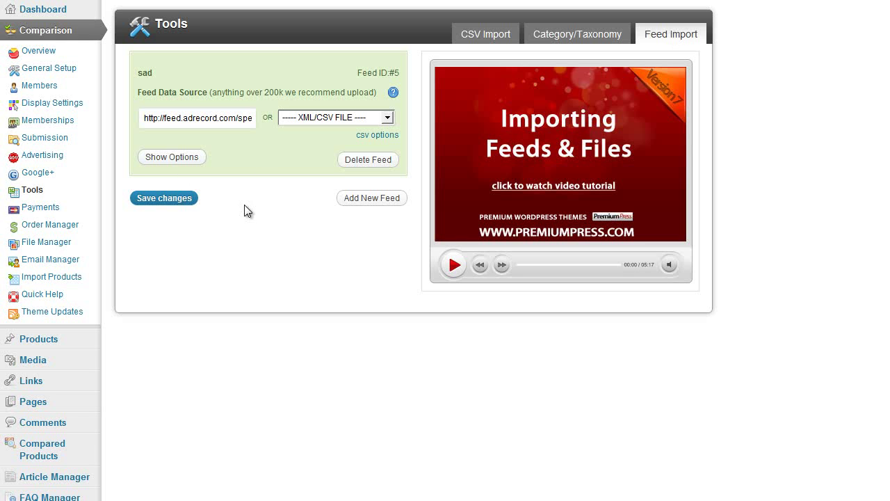
pyautogui.click(302, 117)
pyautogui.click(312, 86)
pyautogui.click(554, 40)
pyautogui.click(490, 33)
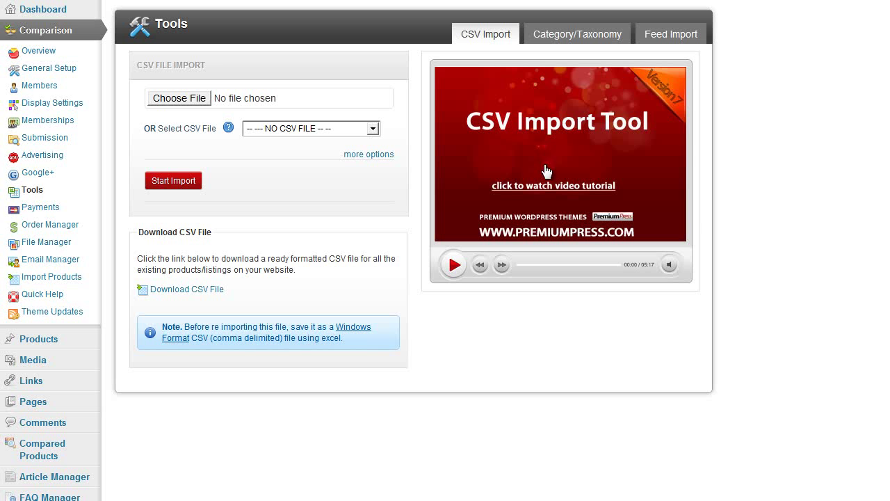
pyautogui.click(542, 35)
pyautogui.click(668, 36)
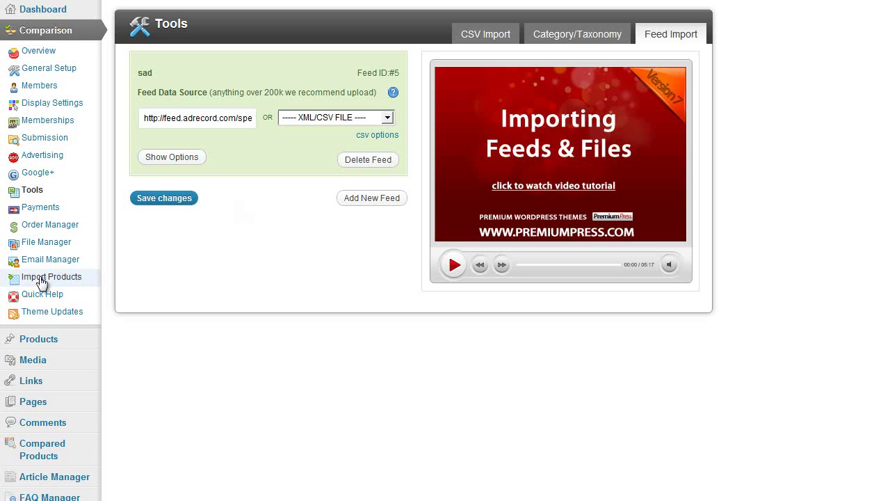
# Step: Search Amazon for the keyword "bike" in the product import tools
pyautogui.click(71, 279)
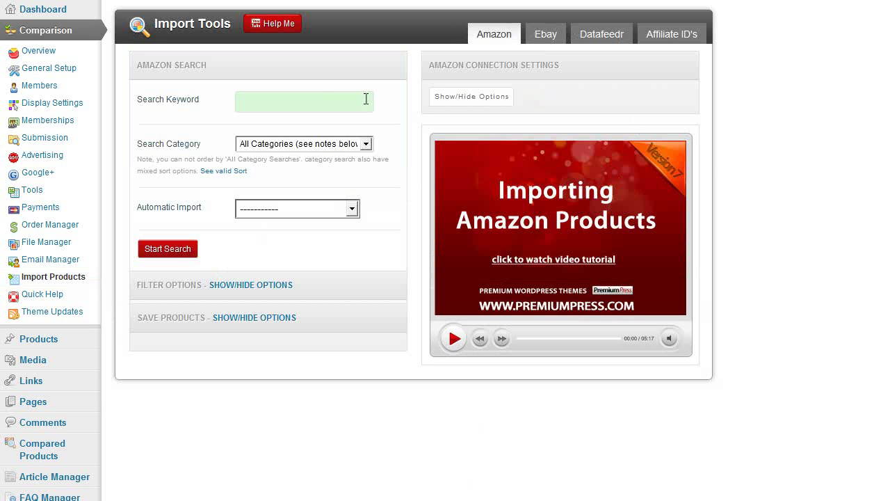
pyautogui.click(293, 99)
pyautogui.write('bike')
pyautogui.press('Return')
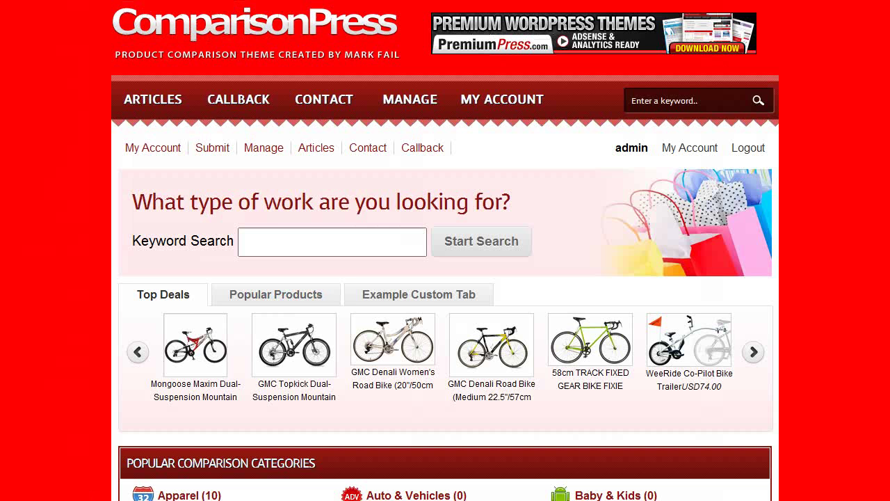
# Step: Examine the storefront home page with its Top Deals carousel and popular comparison categories
pyautogui.scroll(-3, 438, 174)
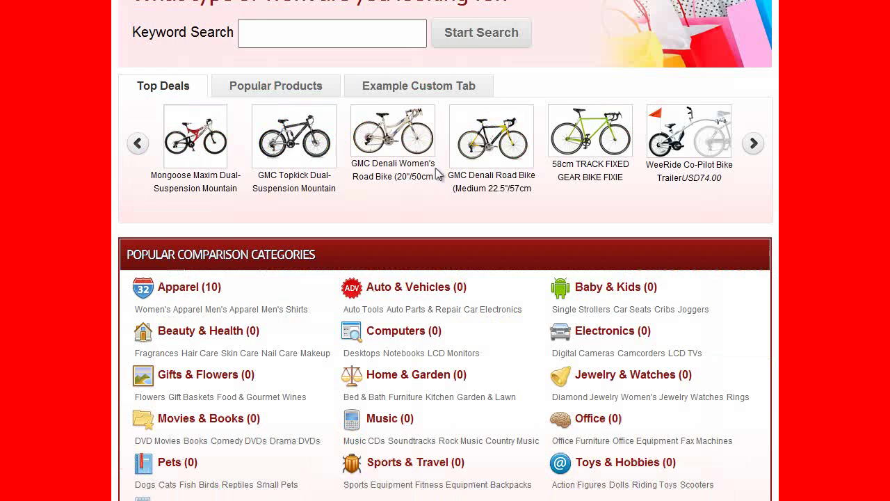
pyautogui.scroll(2, 348, 202)
pyautogui.scroll(-2, 491, 243)
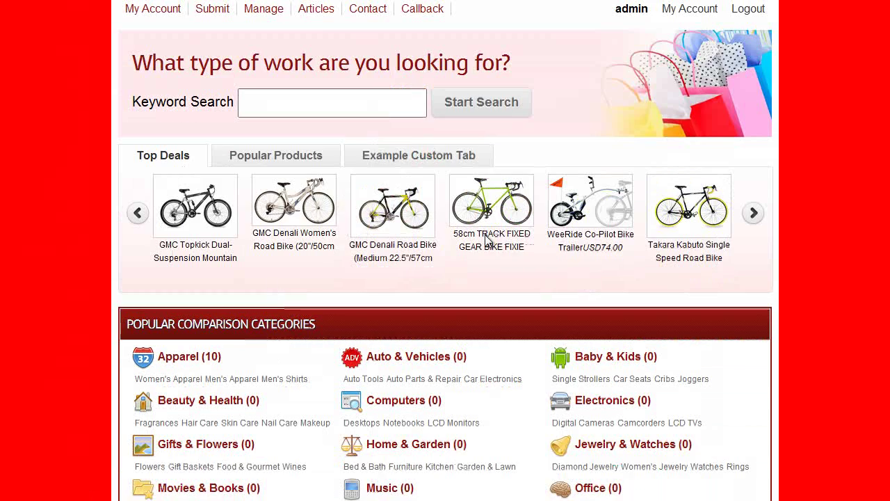
pyautogui.scroll(3, 329, 248)
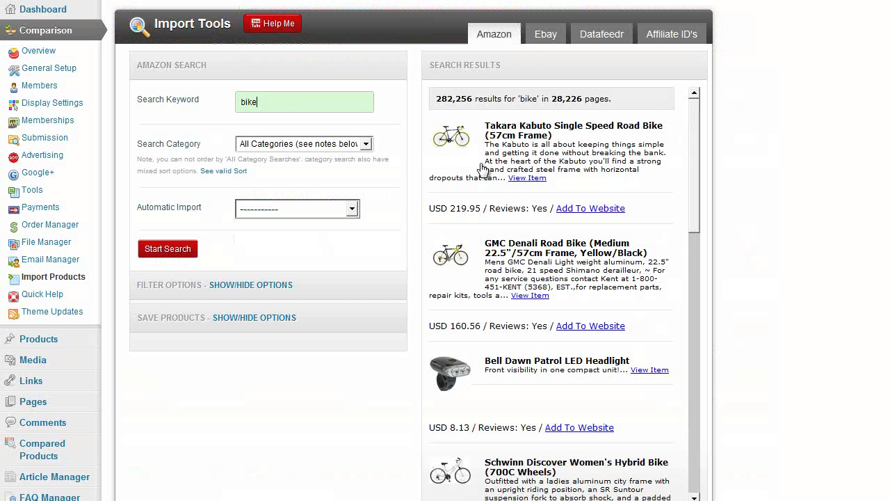
# Step: Try to add the Takara Kabuto, GMC Denali Pro and 58cm Track Fixed Gear bikes to the website from the Amazon results
pyautogui.click(596, 209)
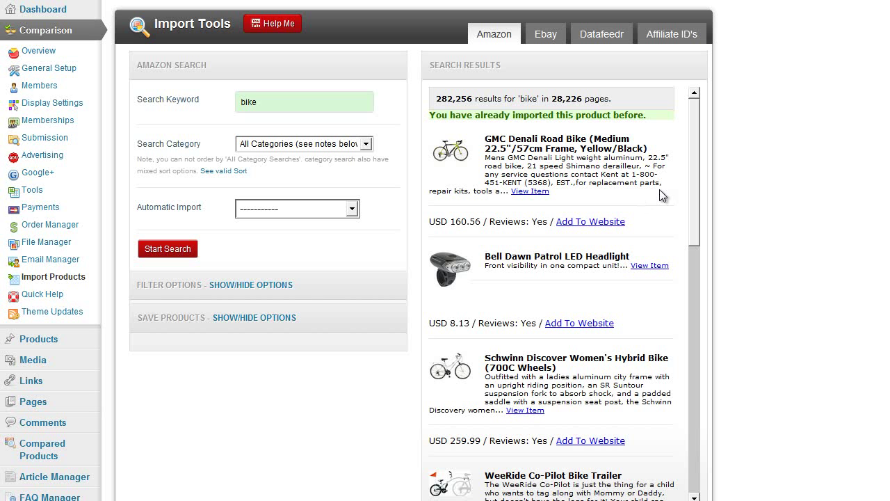
pyautogui.moveTo(702, 155); pyautogui.dragTo(678, 490)
pyautogui.click(641, 467)
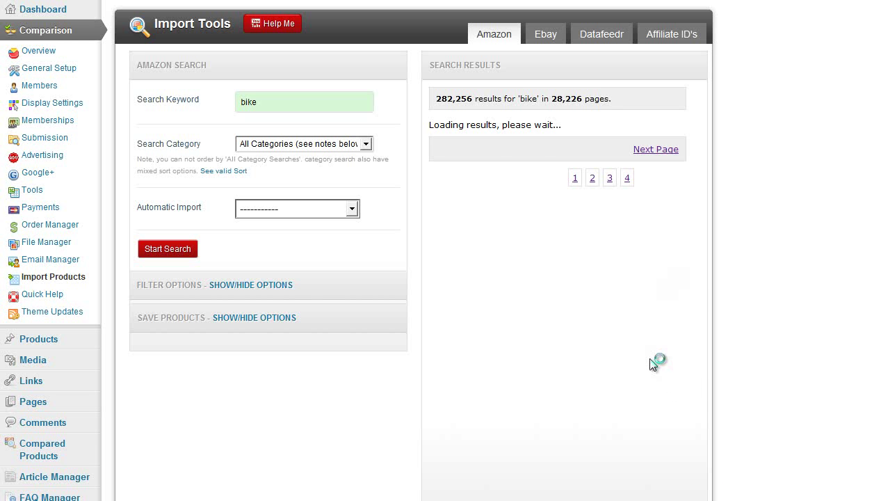
pyautogui.scroll(-10, 523, 282)
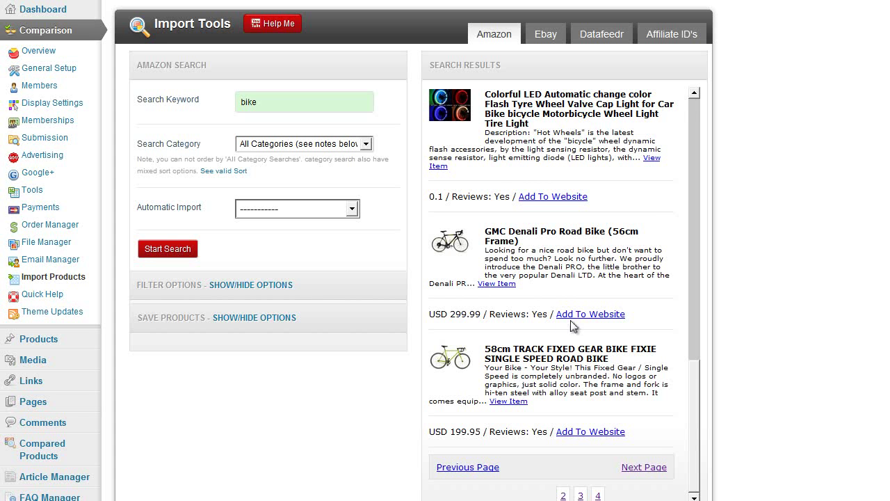
pyautogui.click(577, 314)
pyautogui.scroll(-1, 529, 348)
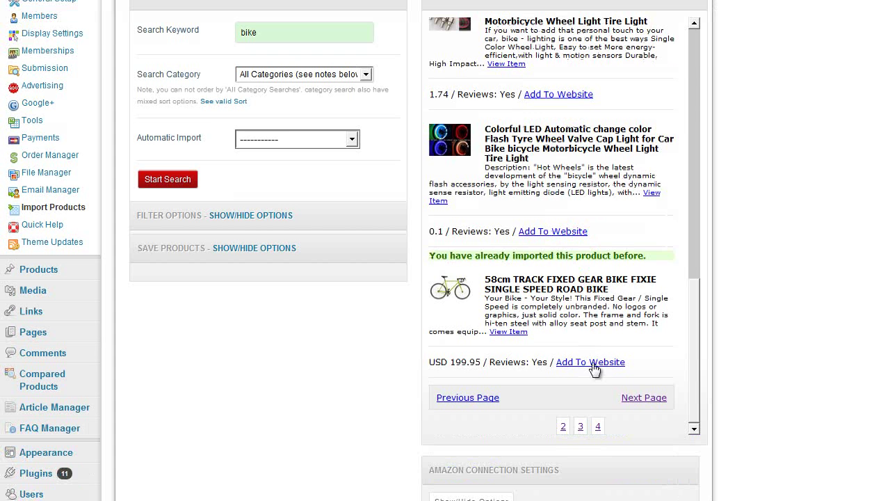
pyautogui.click(592, 363)
# Step: Browse the next page of Amazon bike results and check the storefront home page
pyautogui.click(651, 401)
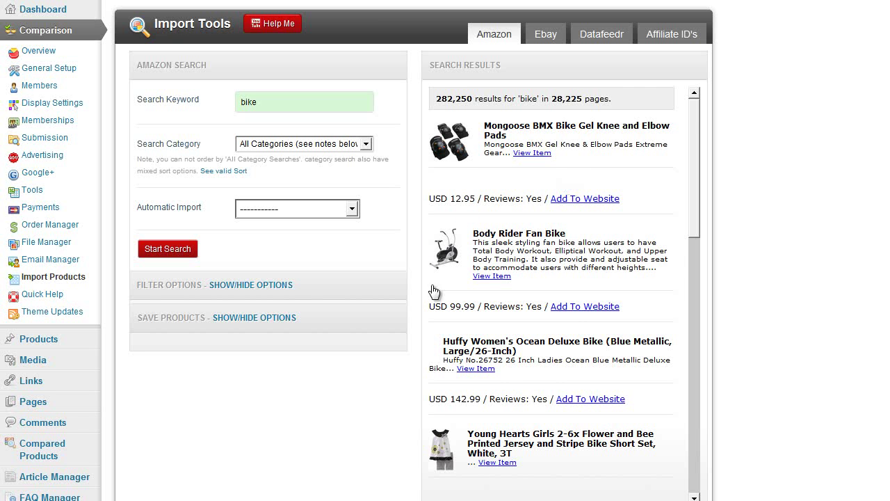
pyautogui.scroll(-1, 456, 351)
pyautogui.scroll(-1, 465, 350)
pyautogui.scroll(2, 494, 320)
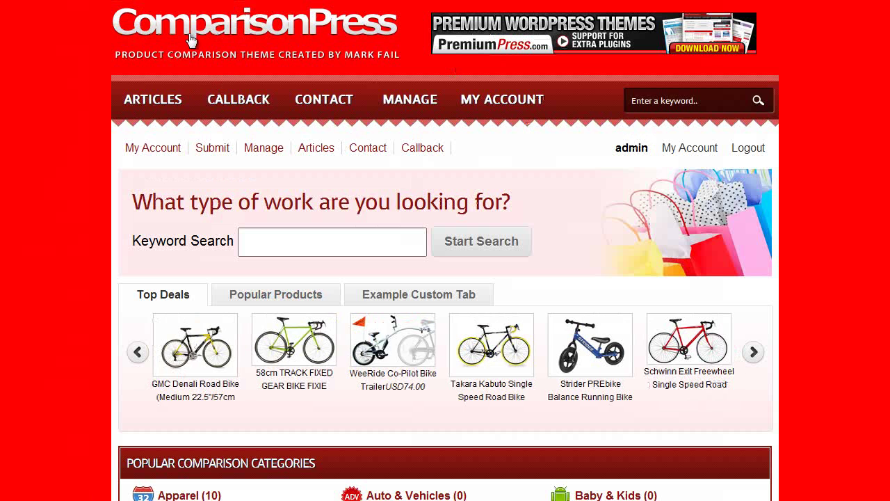
pyautogui.scroll(-2, 850, 209)
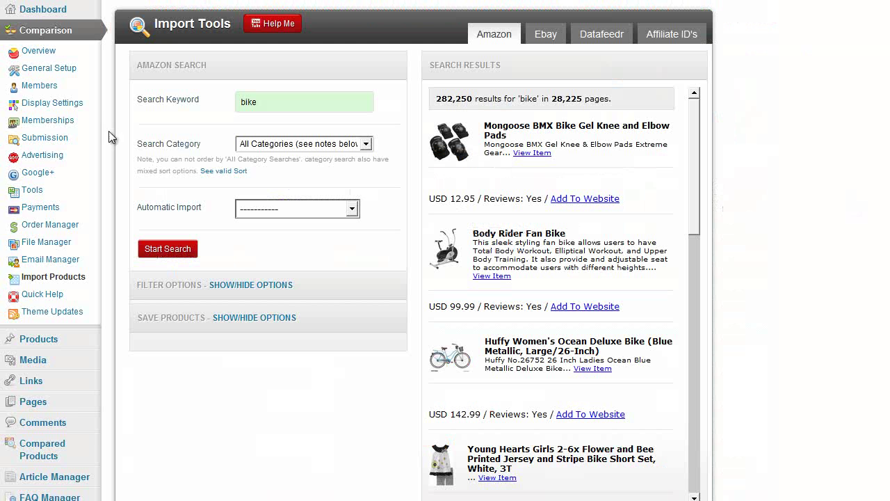
# Step: Open the Manage Products list and view the Strider PREbike Balance Running Bike (Blue) storefront page with its price comparison
pyautogui.scroll(-3, 70, 248)
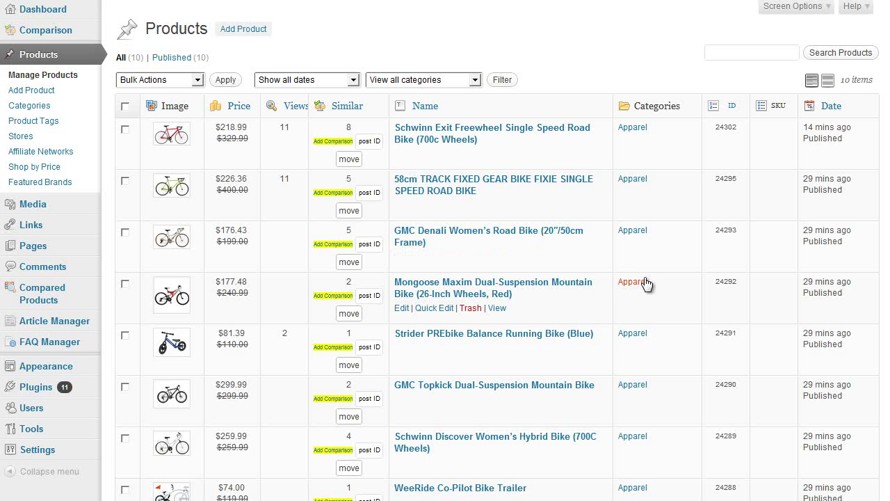
pyautogui.scroll(-2, 426, 259)
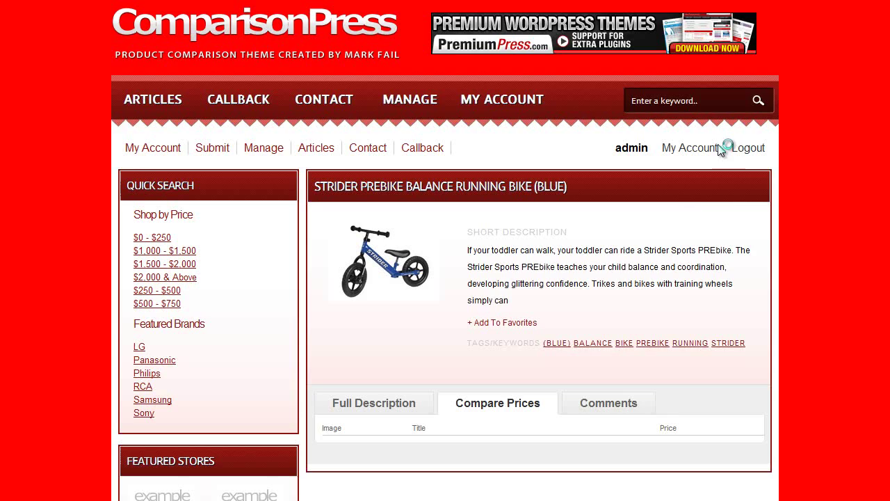
pyautogui.scroll(-2, 725, 145)
pyautogui.scroll(2, 830, 196)
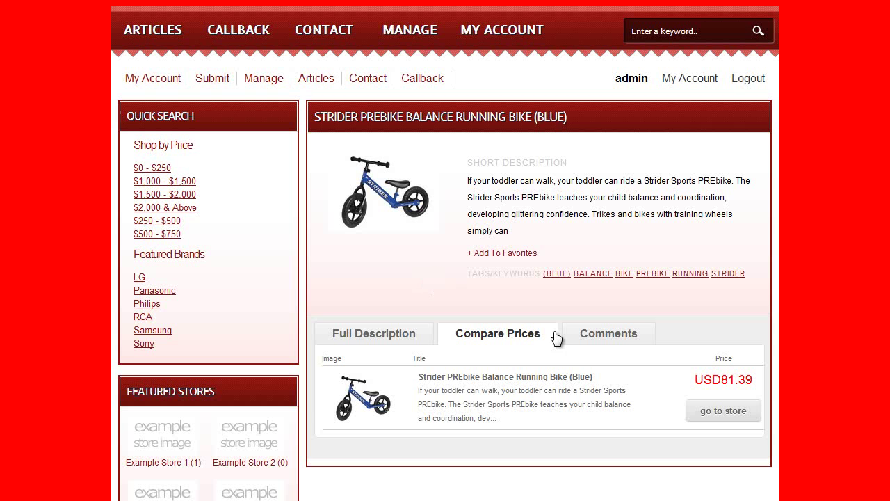
# Step: View the Strider bike's full description and price comparison entry, including its enlarged picture and store link
pyautogui.scroll(-1, 805, 326)
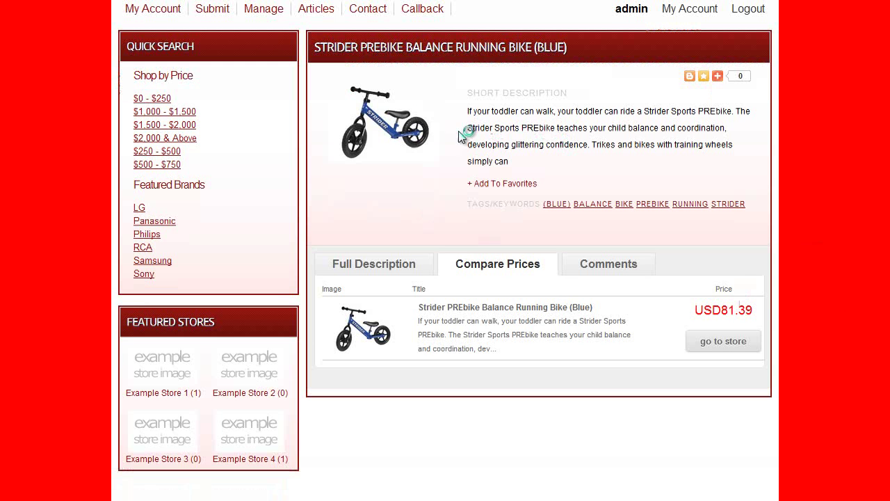
pyautogui.click(396, 270)
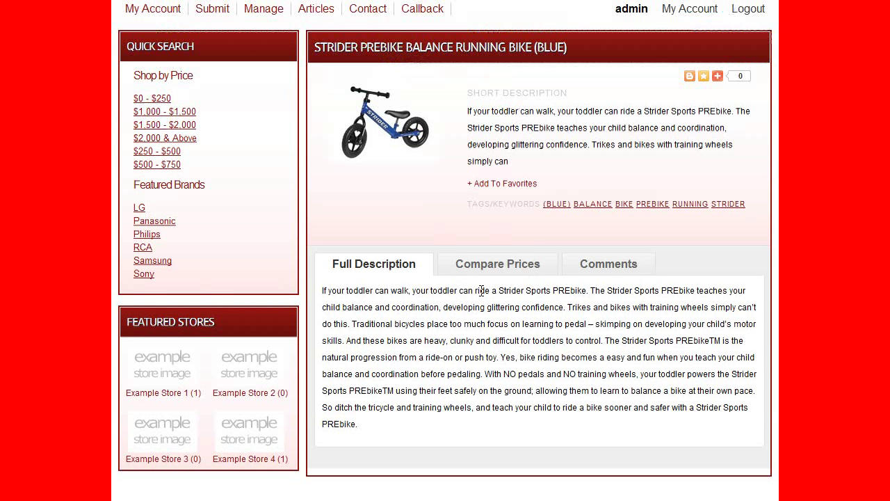
pyautogui.click(515, 271)
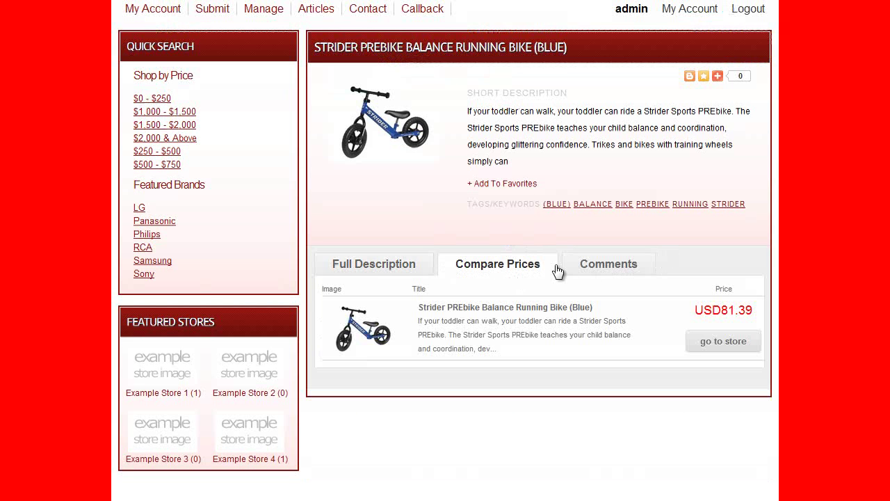
pyautogui.click(362, 332)
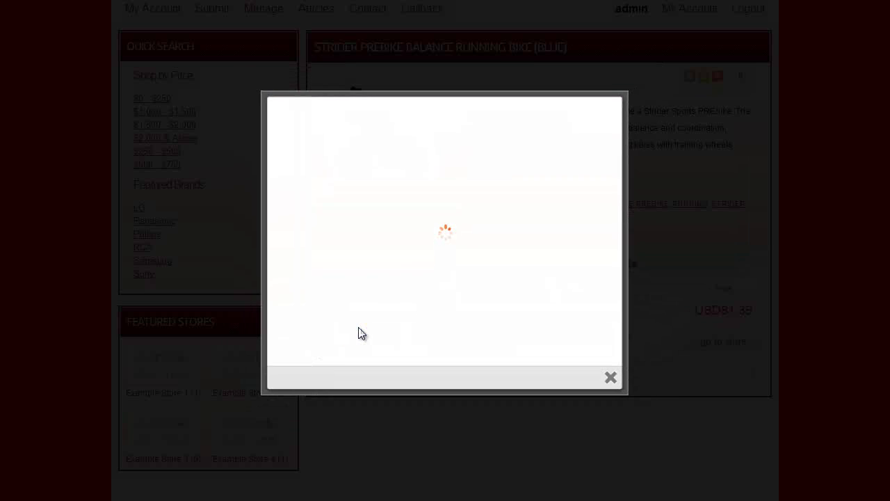
pyautogui.click(611, 378)
pyautogui.click(717, 341)
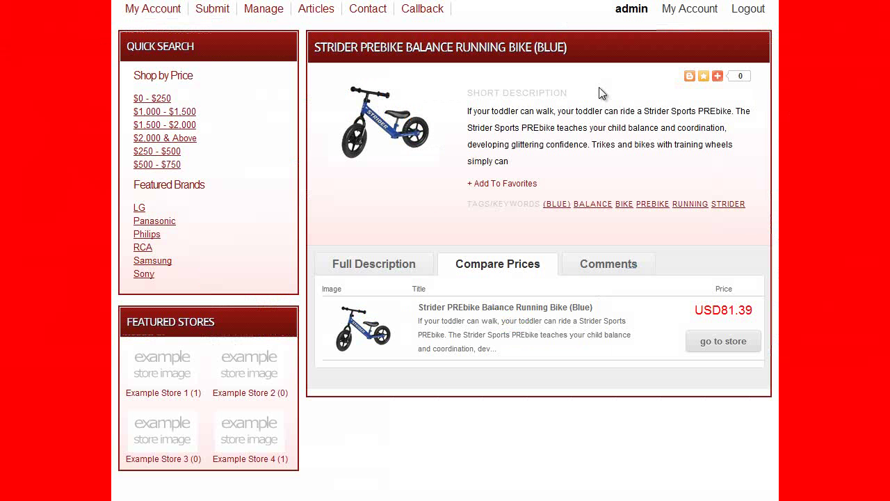
pyautogui.scroll(2, 852, 193)
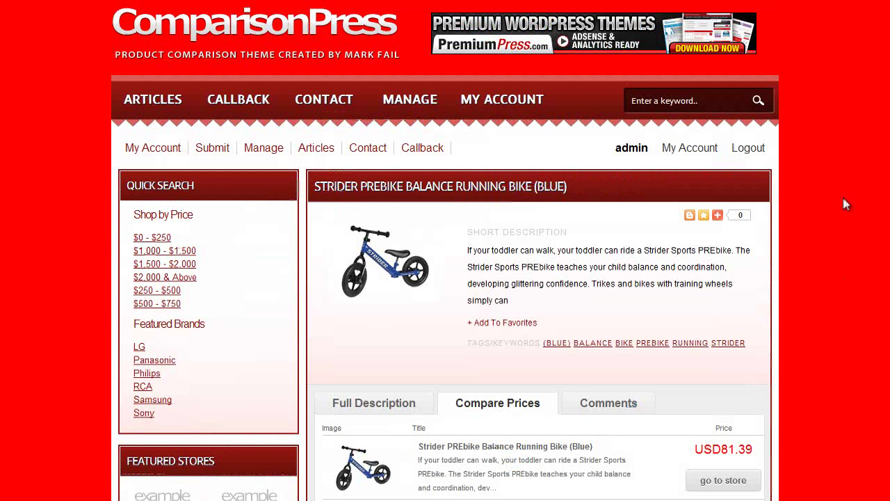
pyautogui.scroll(-1, 844, 201)
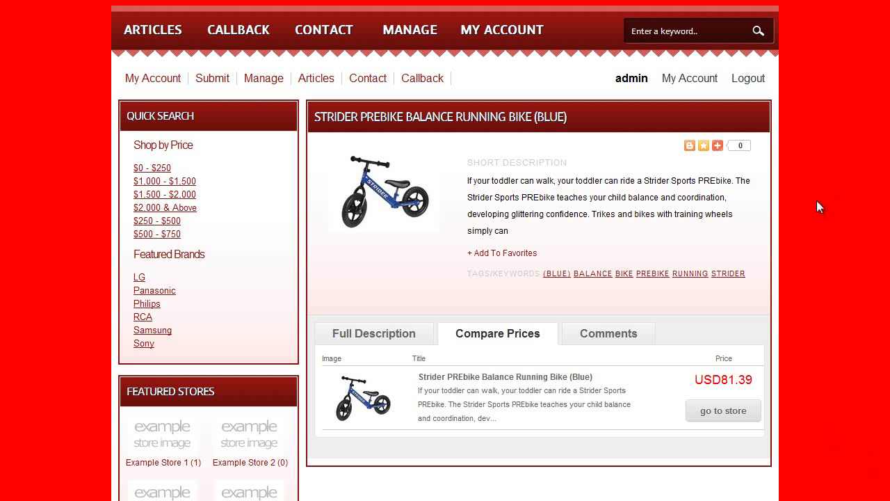
pyautogui.scroll(-1, 491, 253)
pyautogui.scroll(1, 358, 164)
pyautogui.scroll(1, 360, 201)
pyautogui.scroll(-1, 391, 255)
pyautogui.scroll(1, 518, 348)
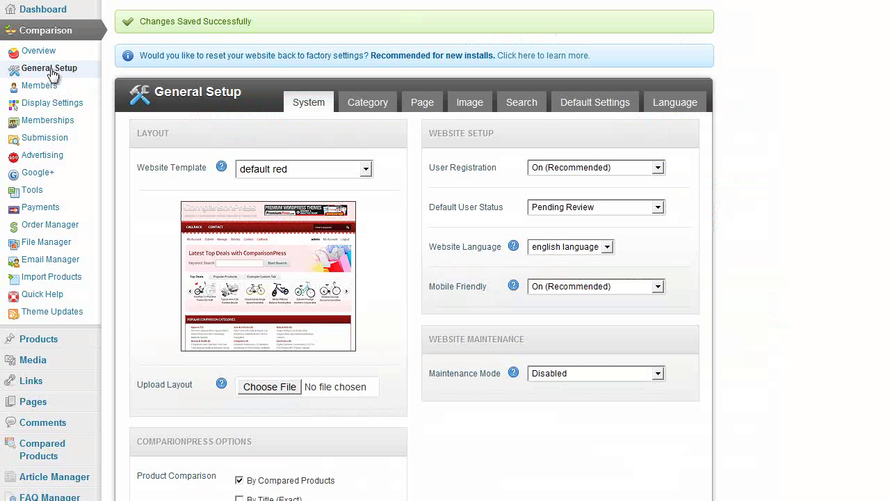
# Step: Examine the Product Comparison options in General Setup alongside the Strider bike's complete storefront title
pyautogui.scroll(-4, 388, 260)
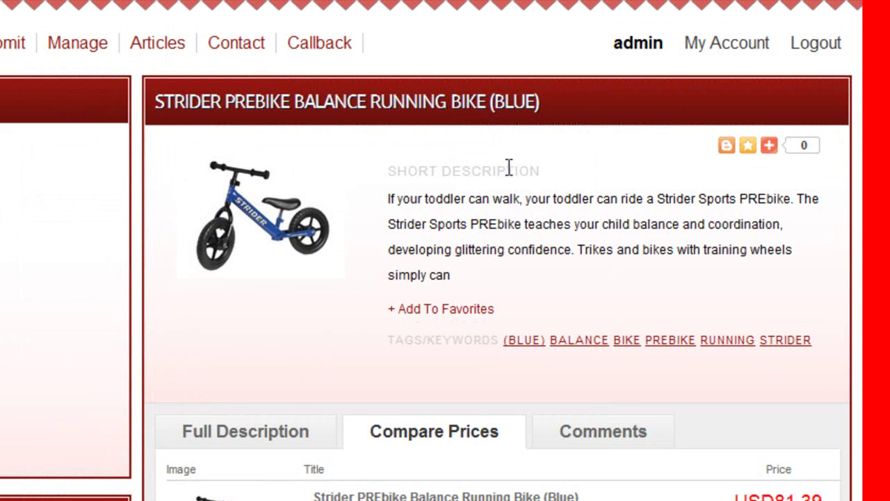
pyautogui.moveTo(154, 104); pyautogui.dragTo(606, 110)
pyautogui.click(523, 193)
pyautogui.scroll(-5, 447, 422)
pyautogui.scroll(2, 459, 334)
pyautogui.scroll(2, 459, 334)
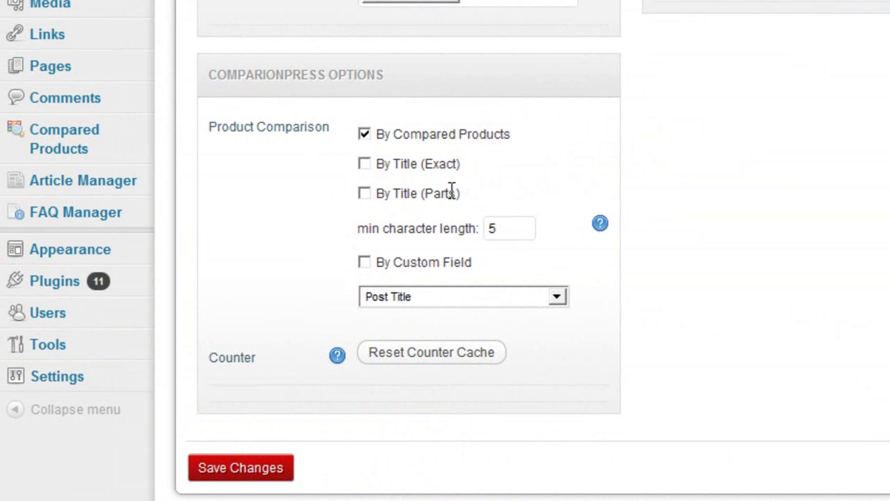
# Step: Check the By Title (Parts) and By Compared Products comparison options against the individual words of the Strider bike's title
pyautogui.moveTo(456, 192); pyautogui.dragTo(426, 197)
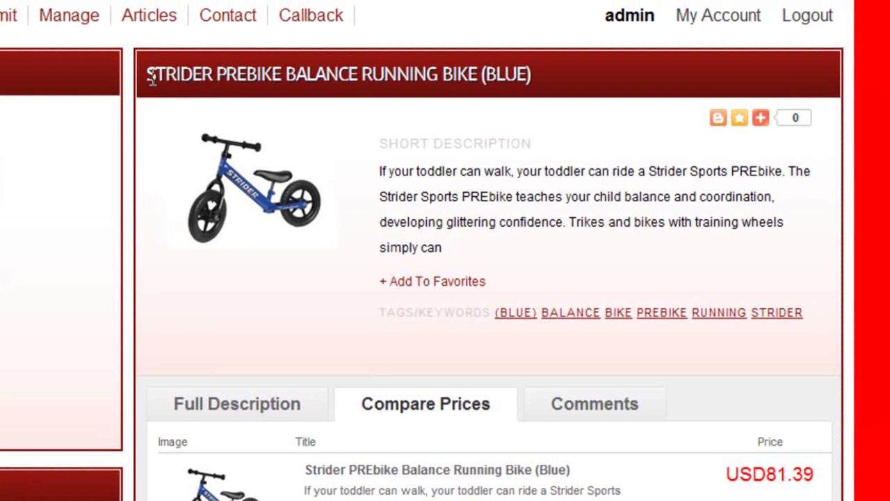
pyautogui.moveTo(146, 74); pyautogui.dragTo(374, 79)
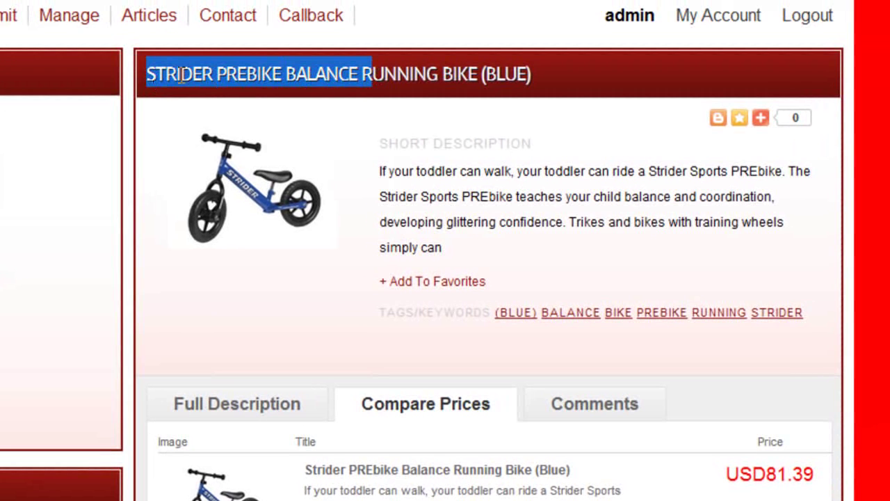
pyautogui.click(192, 76)
pyautogui.moveTo(211, 74); pyautogui.dragTo(216, 75)
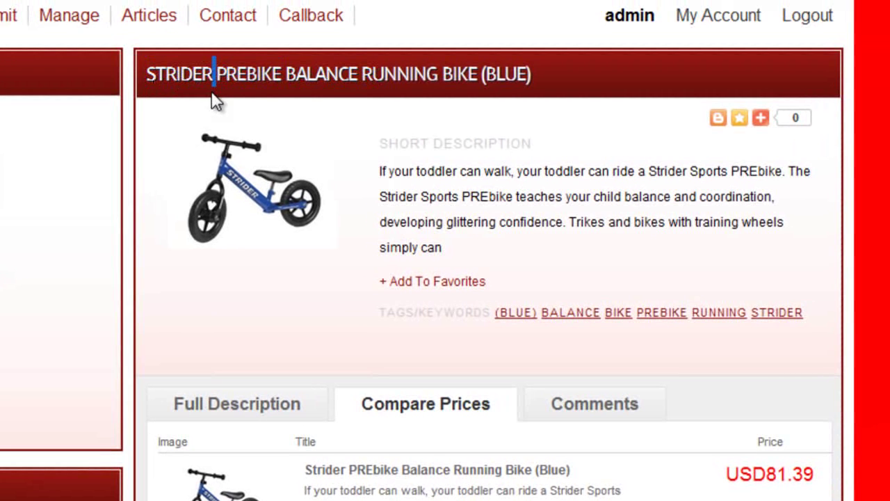
pyautogui.click(185, 75)
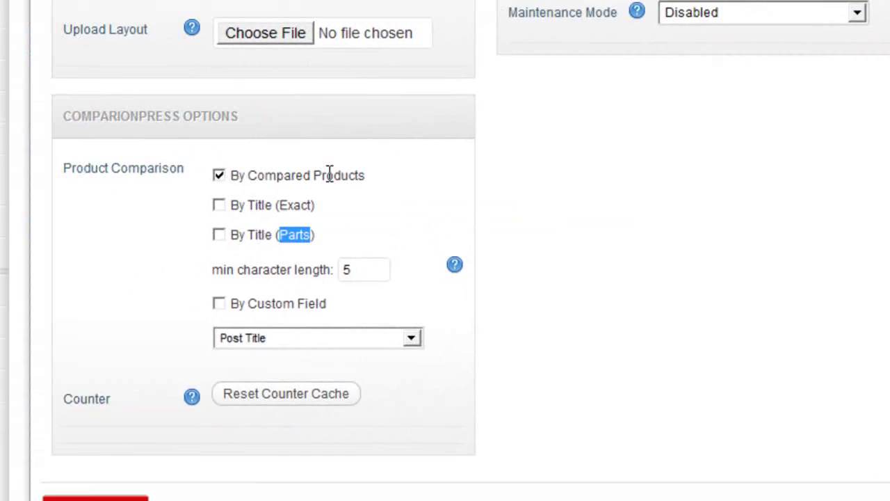
pyautogui.click(336, 189)
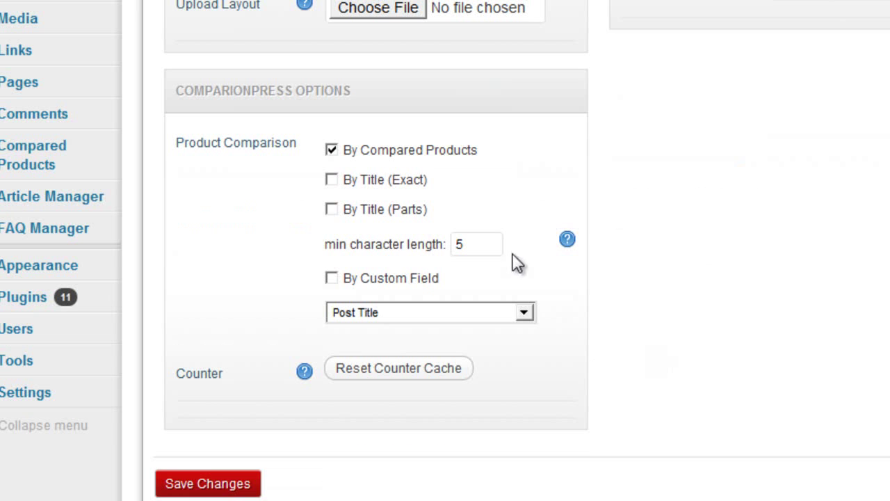
pyautogui.click(331, 149)
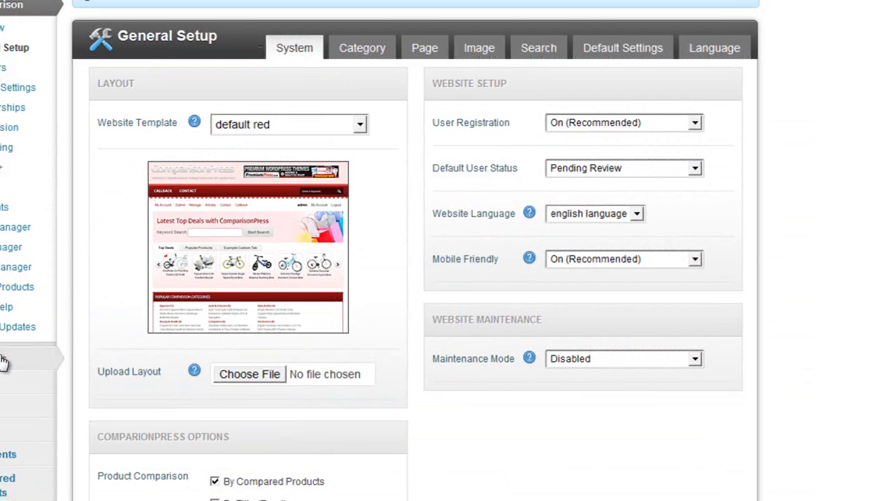
# Step: Open the Manage Products list and check the Strider PREbike's Similar entry and its move option
pyautogui.click(42, 358)
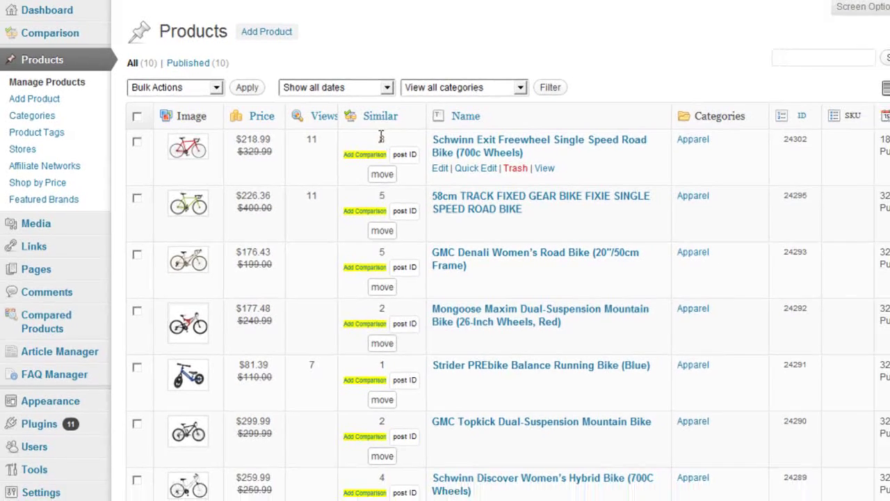
pyautogui.scroll(-3, 334, 240)
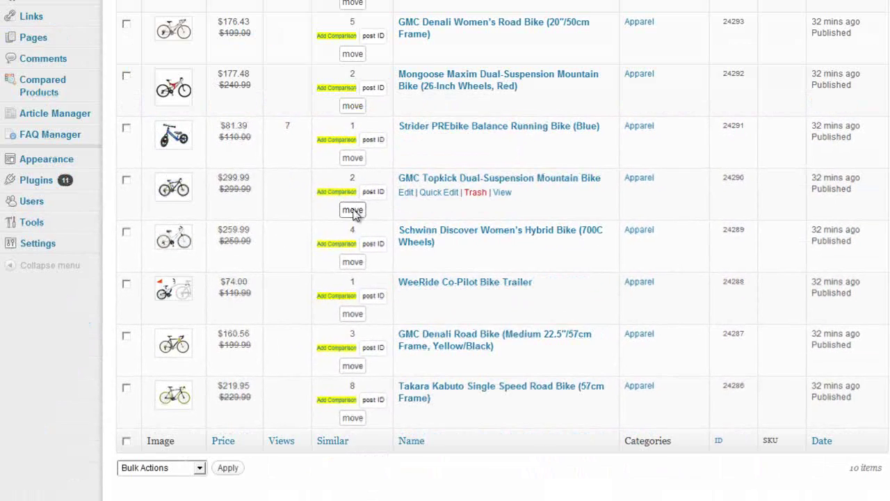
pyautogui.scroll(2, 279, 255)
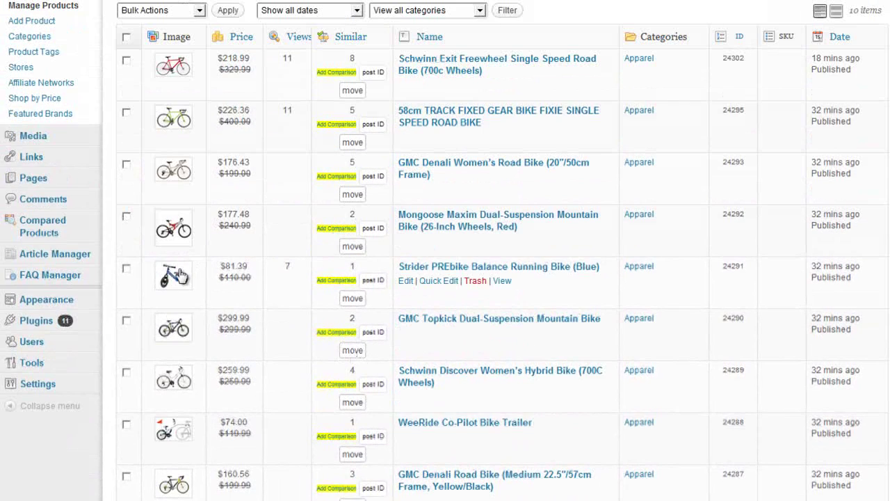
pyautogui.moveTo(362, 266); pyautogui.dragTo(343, 266)
pyautogui.click(344, 296)
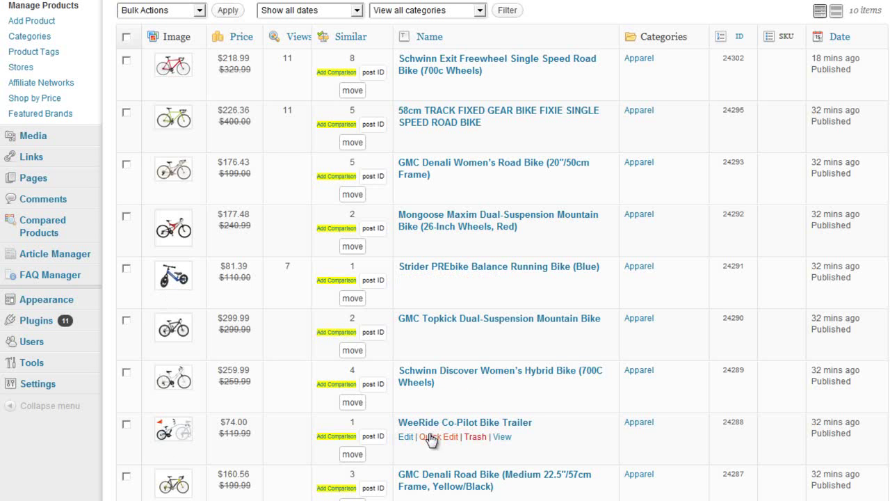
# Step: Move the WeeRide Co-Pilot Bike Trailer into the Strider PREbike's compared products using post ID 24291
pyautogui.moveTo(751, 427); pyautogui.dragTo(725, 426)
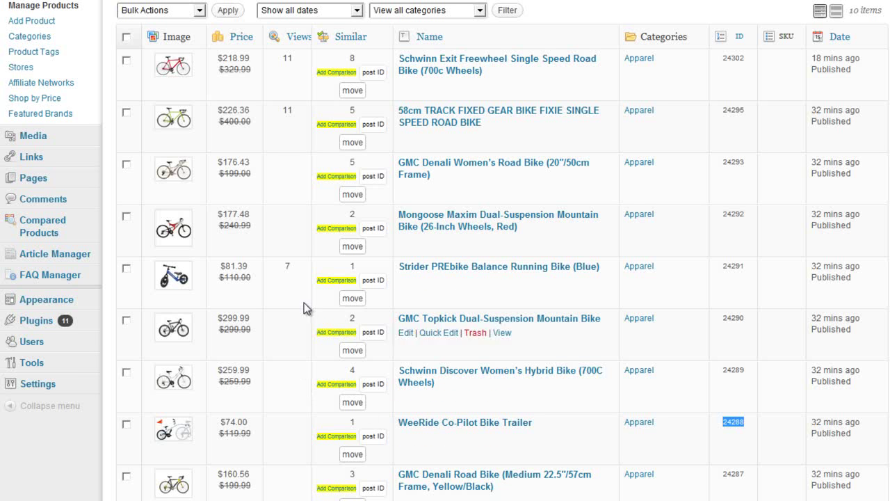
pyautogui.moveTo(751, 269); pyautogui.dragTo(723, 266)
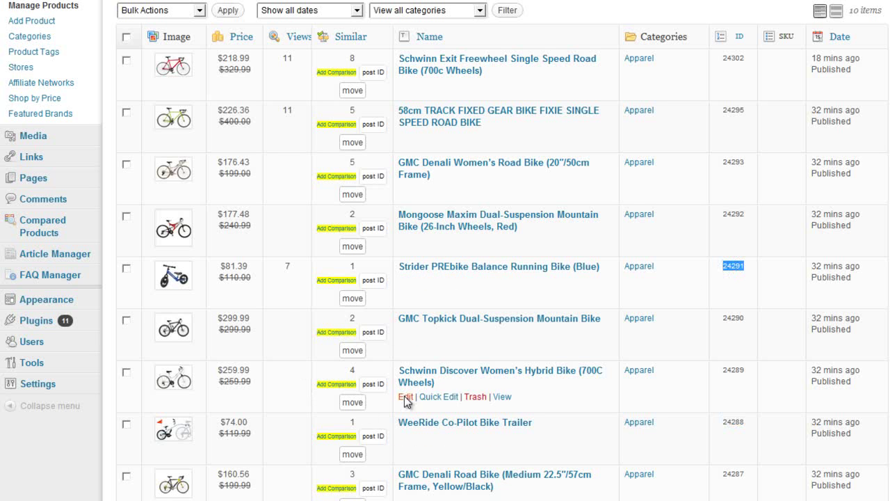
pyautogui.click(374, 435)
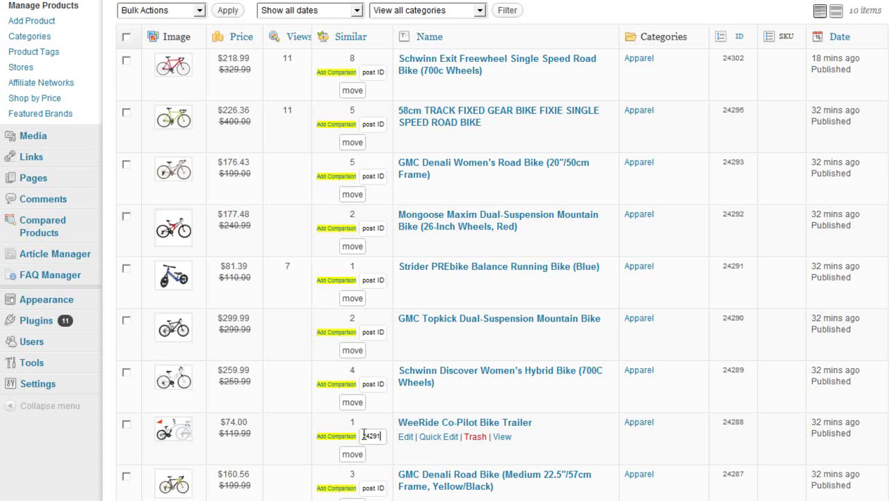
pyautogui.scroll(-1, 287, 436)
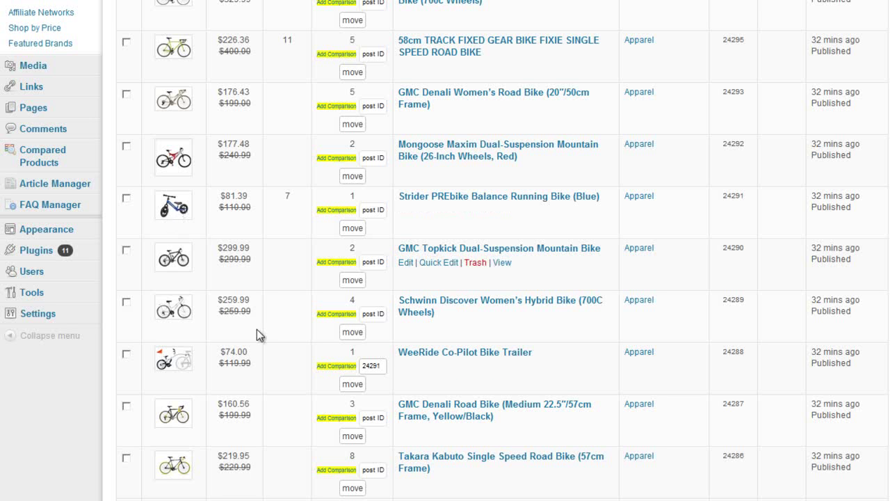
pyautogui.click(356, 385)
# Step: Reload the Strider bike's storefront page and review the WeeRide Co-Pilot Bike Trailer in its price comparison
pyautogui.scroll(-1, 582, 40)
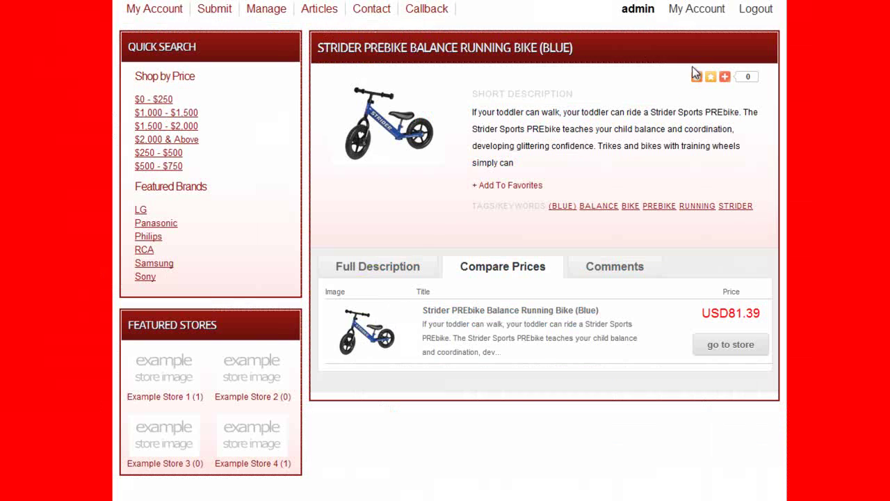
pyautogui.press('F5')
pyautogui.scroll(-3, 576, 192)
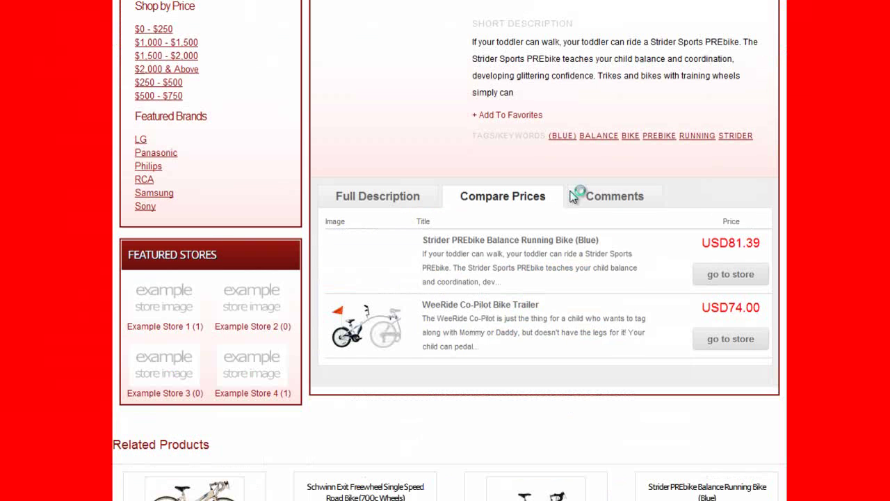
pyautogui.scroll(1, 451, 353)
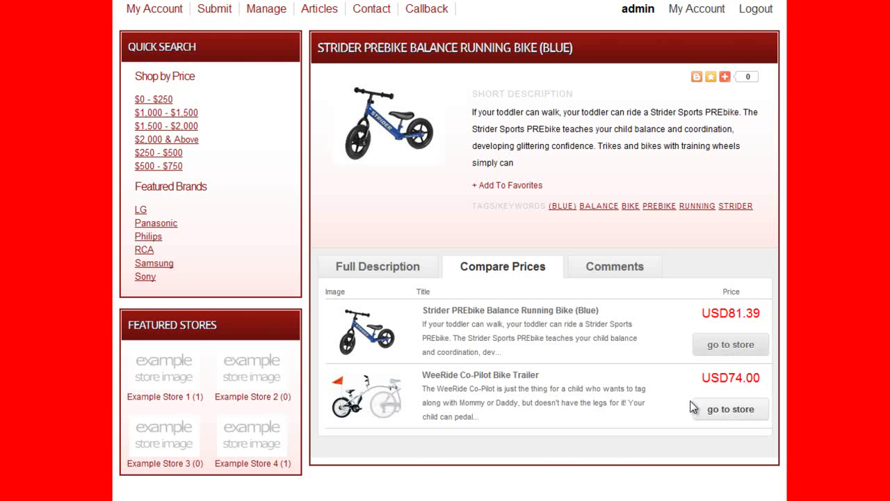
pyautogui.scroll(2, 612, 388)
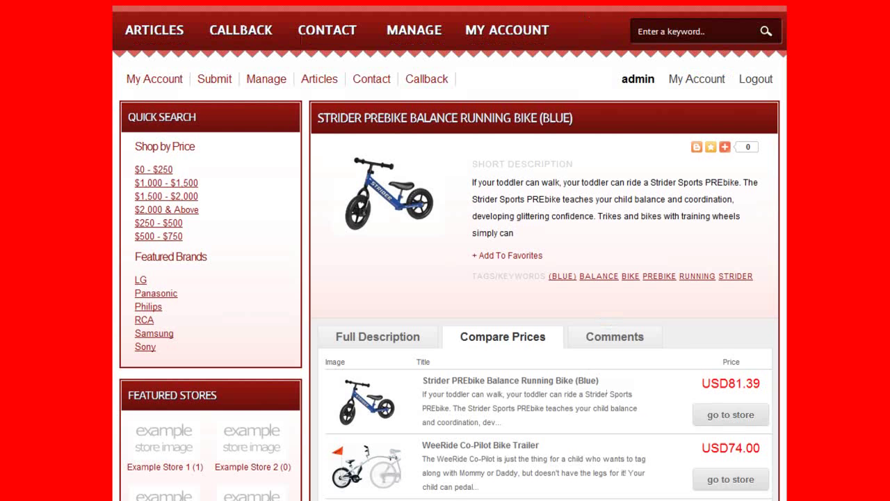
pyautogui.scroll(-2, 586, 327)
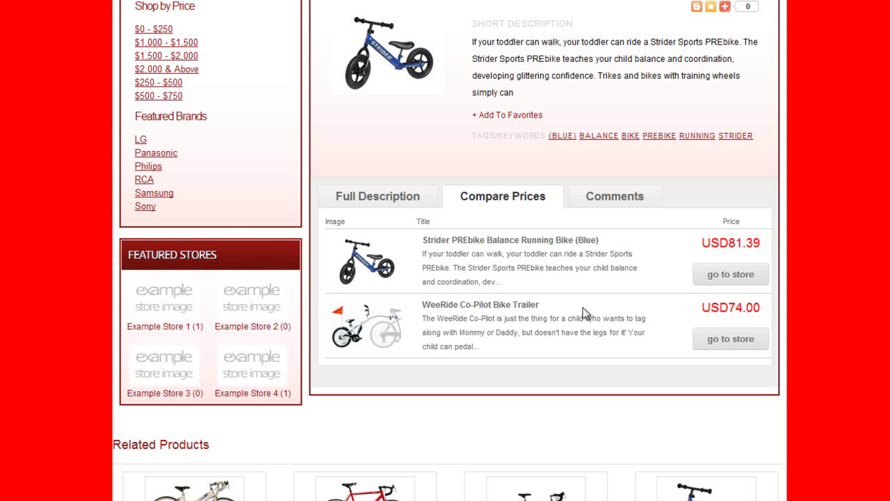
pyautogui.scroll(1, 566, 292)
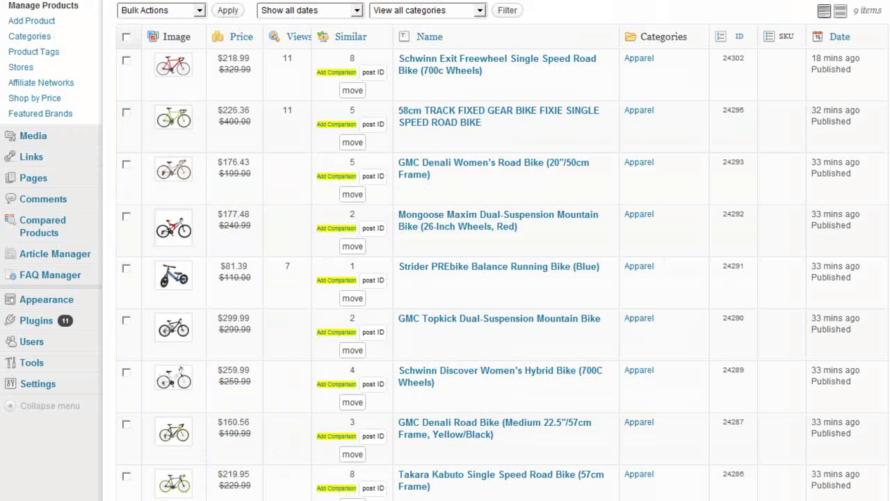
# Step: Move the Takara Kabuto Single Speed Road Bike into the Strider PREbike's compared products using its copied post ID 24291
pyautogui.scroll(-2, 590, 369)
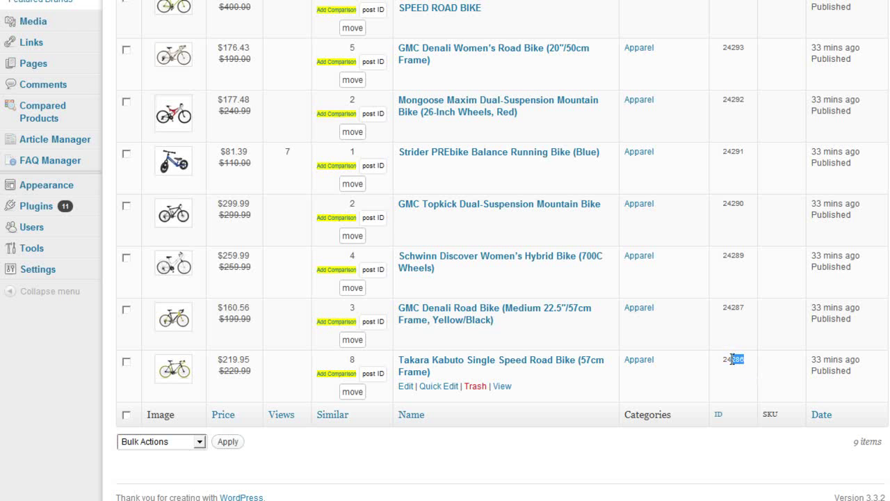
pyautogui.doubleClick(736, 359)
pyautogui.moveTo(749, 151); pyautogui.dragTo(721, 151)
pyautogui.hotkey('ctrl', 'c')
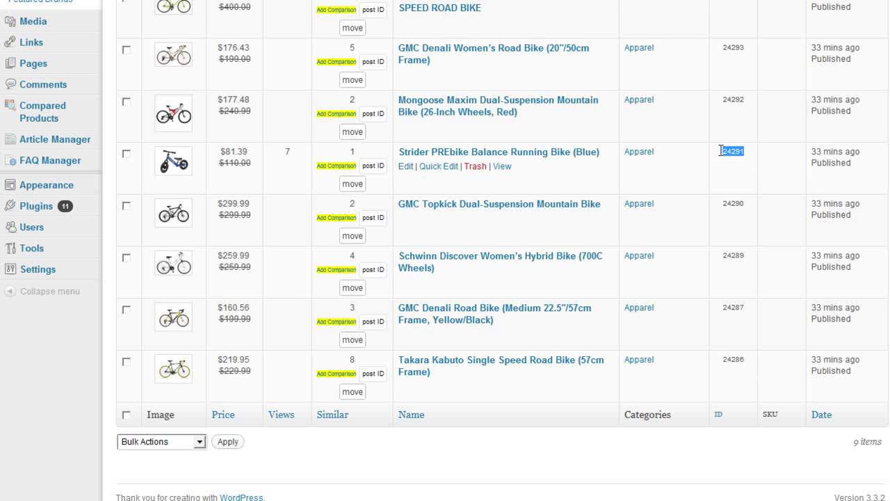
pyautogui.click(374, 373)
pyautogui.hotkey('ctrl', 'v')
pyautogui.click(351, 392)
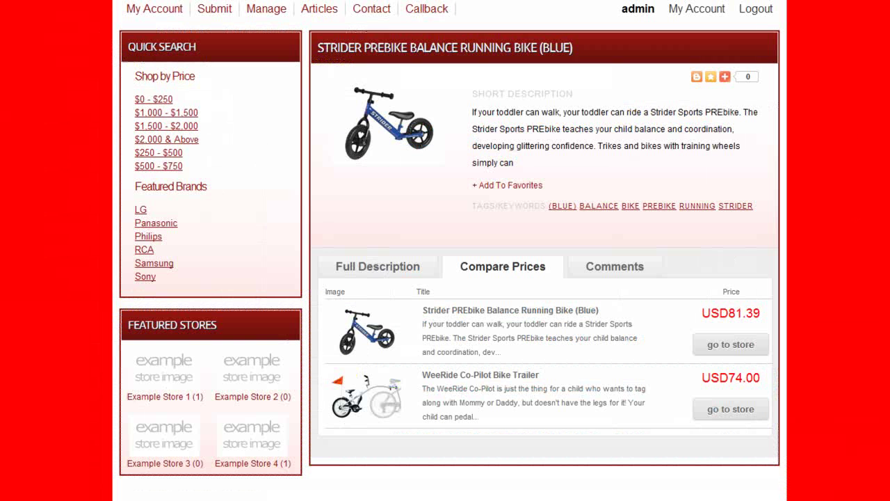
# Step: Reload the Strider bike's storefront page and check the Takara Kabuto entry in its price comparison
pyautogui.press('F5')
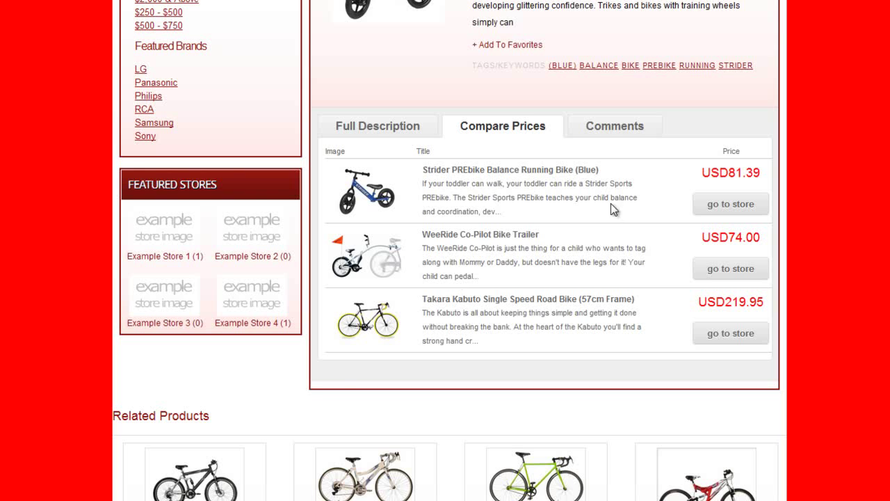
pyautogui.scroll(2, 511, 299)
pyautogui.scroll(-1, 473, 438)
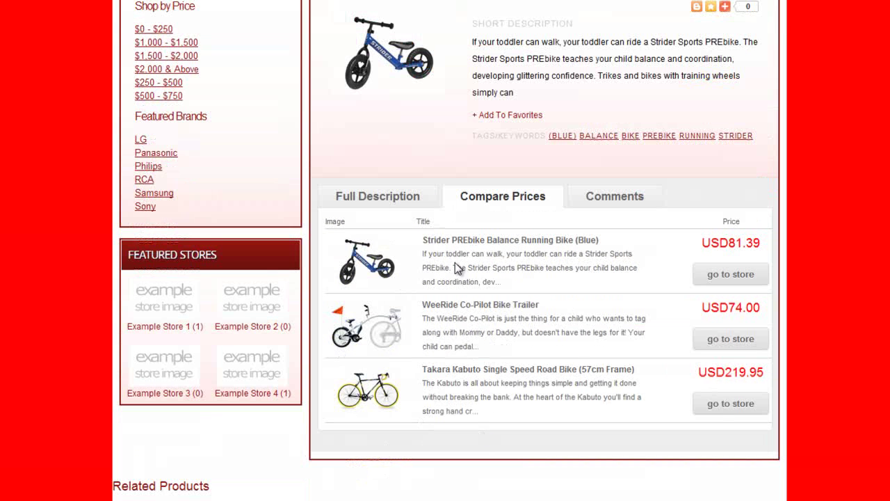
# Step: Review the three products listed in the Strider PREbike's price comparison on its storefront page
pyautogui.scroll(1, 481, 321)
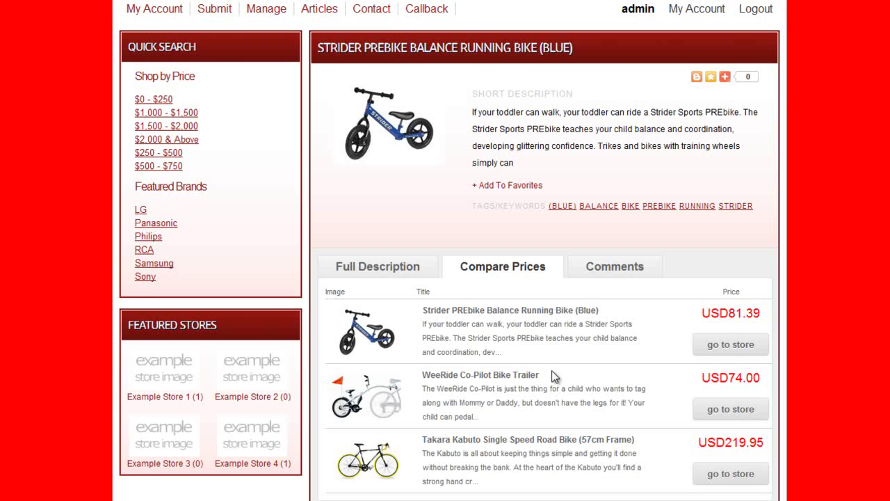
pyautogui.scroll(1, 555, 375)
pyautogui.scroll(-1, 554, 376)
pyautogui.scroll(-1, 512, 353)
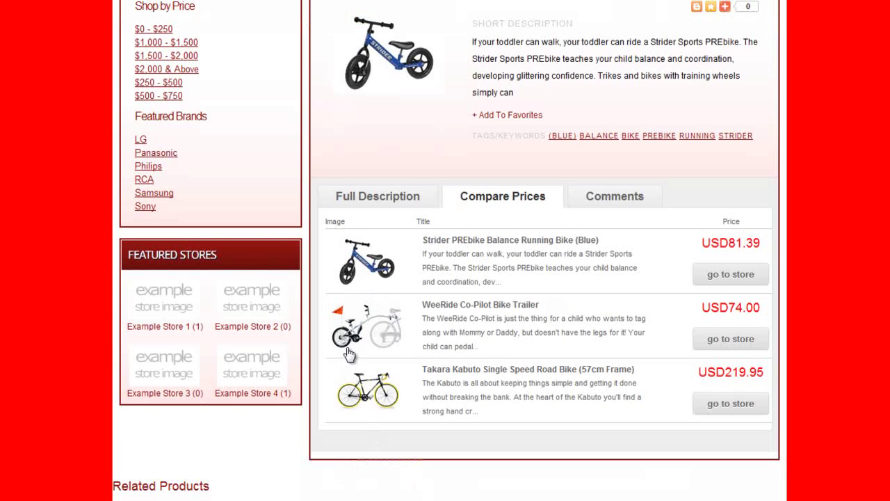
pyautogui.scroll(1, 411, 302)
pyautogui.scroll(-1, 470, 371)
pyautogui.scroll(1, 454, 349)
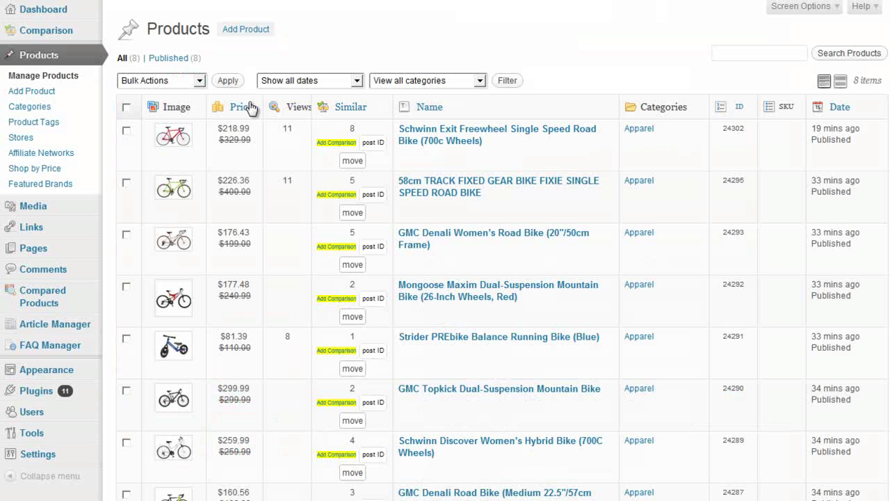
# Step: Enable product comparison By Title (Exact) in the Comparison theme's General Setup and save the changes
pyautogui.moveTo(73, 40)
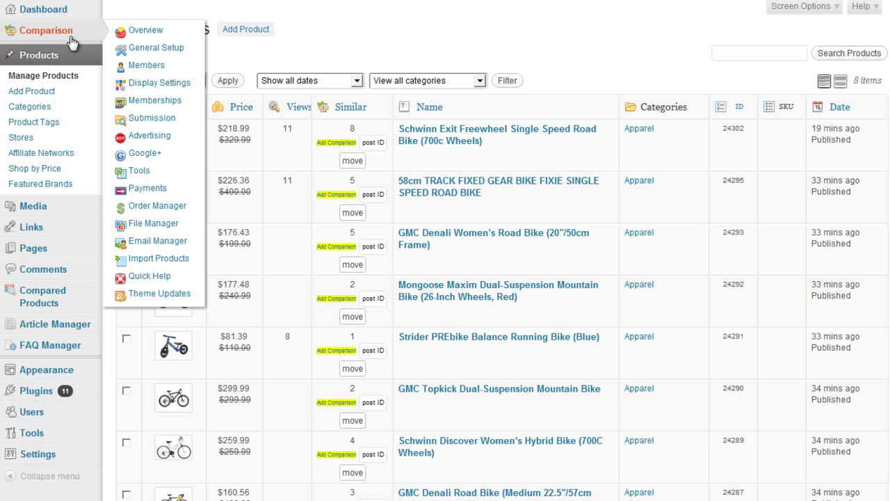
pyautogui.scroll(-3, 309, 209)
pyautogui.scroll(3, 309, 208)
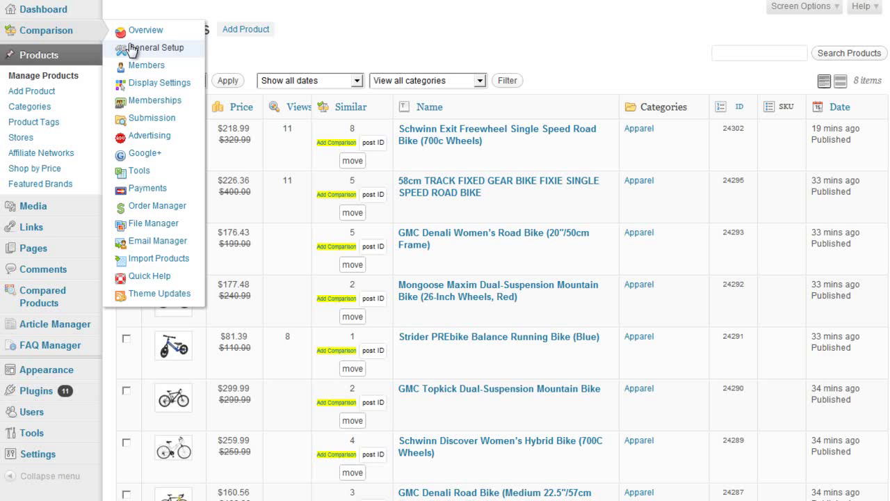
pyautogui.click(129, 50)
pyautogui.scroll(-4, 375, 253)
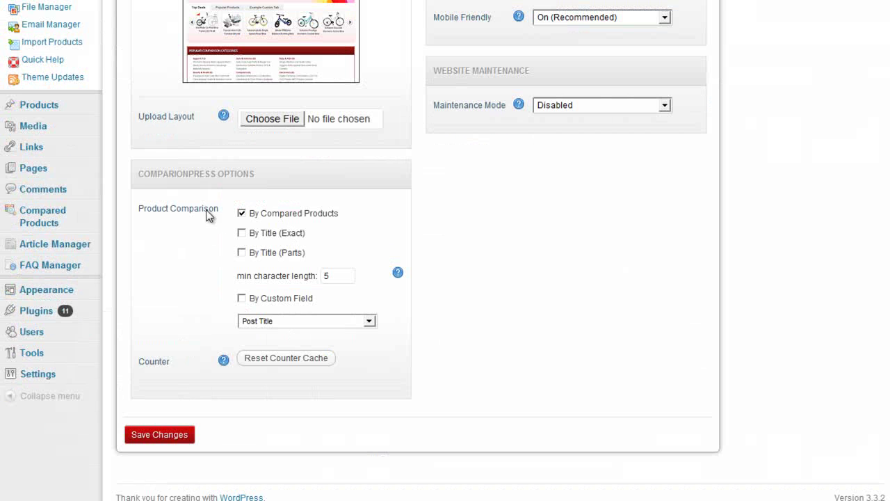
pyautogui.click(241, 233)
pyautogui.click(172, 434)
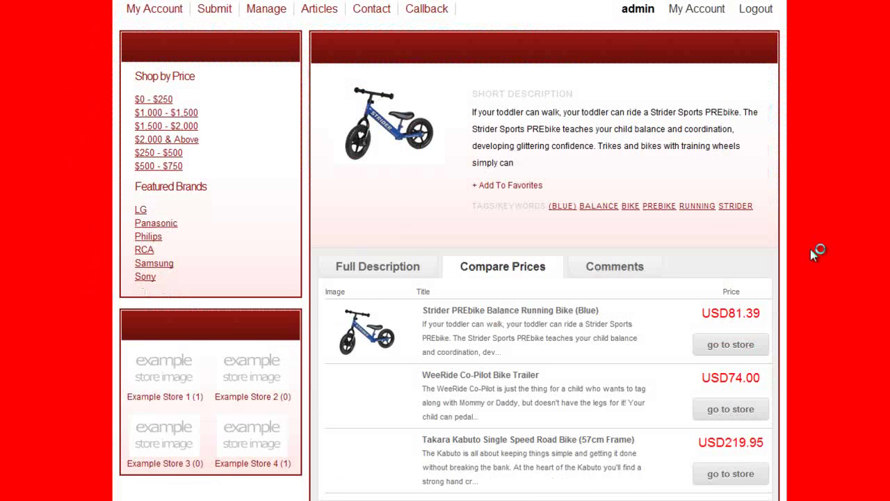
# Step: Reload the Strider bike's storefront page and check its price comparison with exact title matching enabled
pyautogui.scroll(-3, 810, 249)
pyautogui.scroll(3, 810, 248)
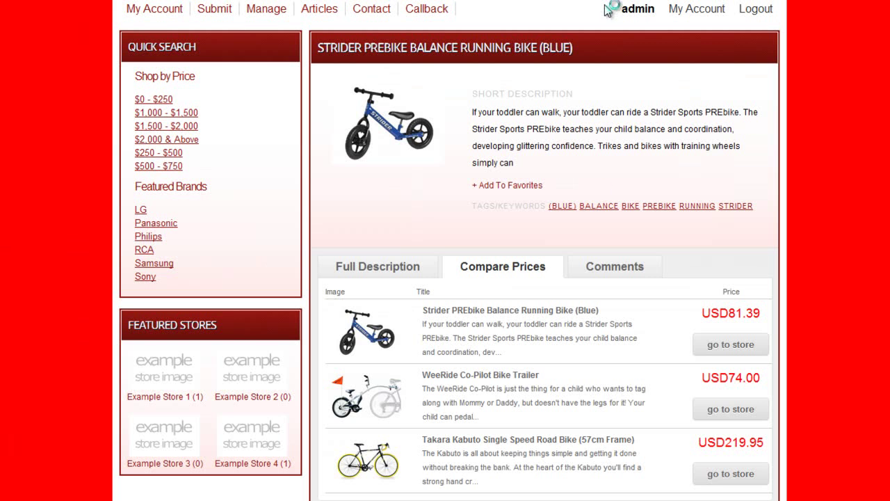
pyautogui.scroll(-3, 487, 278)
pyautogui.scroll(3, 487, 278)
pyautogui.scroll(-3, 503, 302)
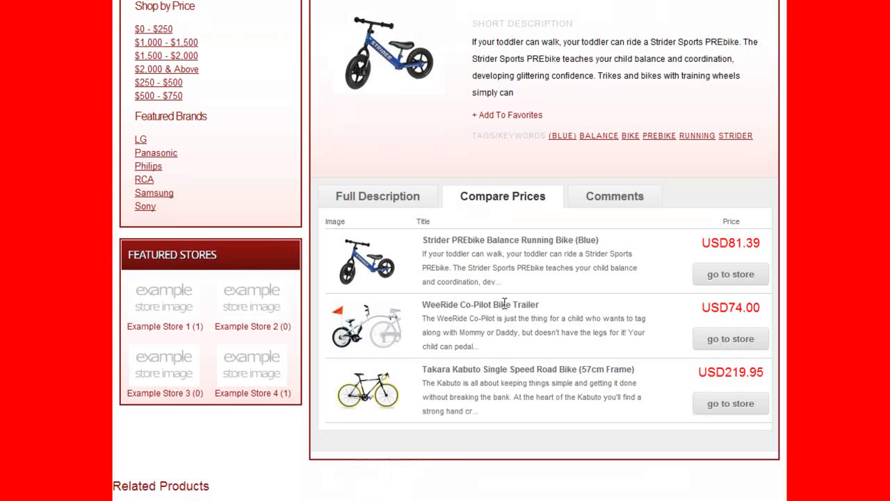
pyautogui.scroll(3, 556, 233)
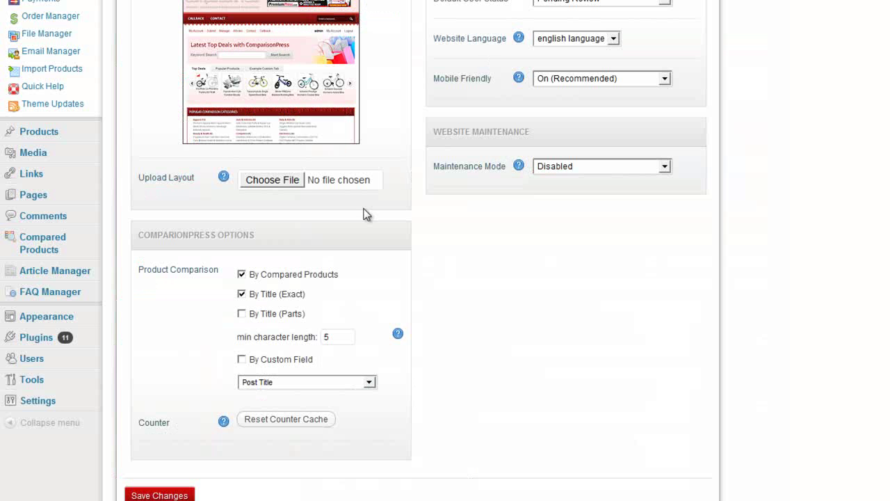
# Step: Enable product comparison By Title (Parts) in the ComparisonPress options and reload the Strider bike's storefront page
pyautogui.scroll(-1, 358, 294)
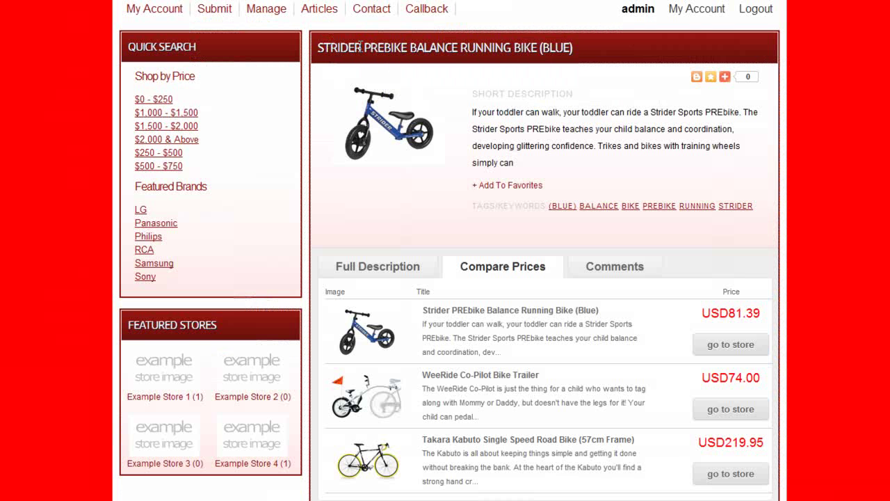
pyautogui.click(723, 204)
pyautogui.scroll(-3, 807, 249)
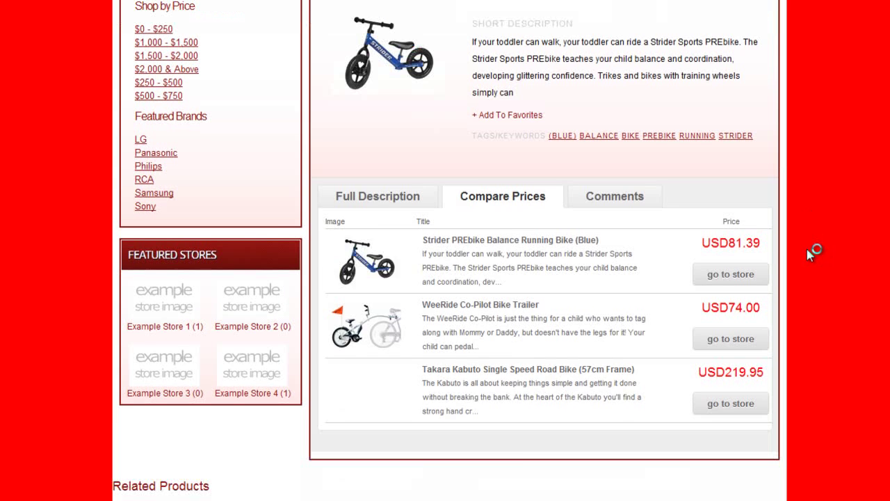
pyautogui.scroll(1, 807, 249)
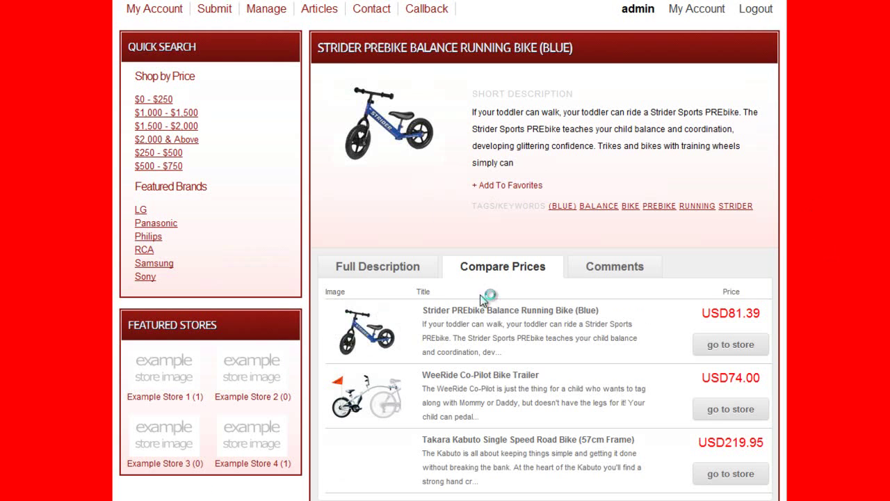
pyautogui.scroll(-2, 424, 419)
pyautogui.scroll(3, 417, 362)
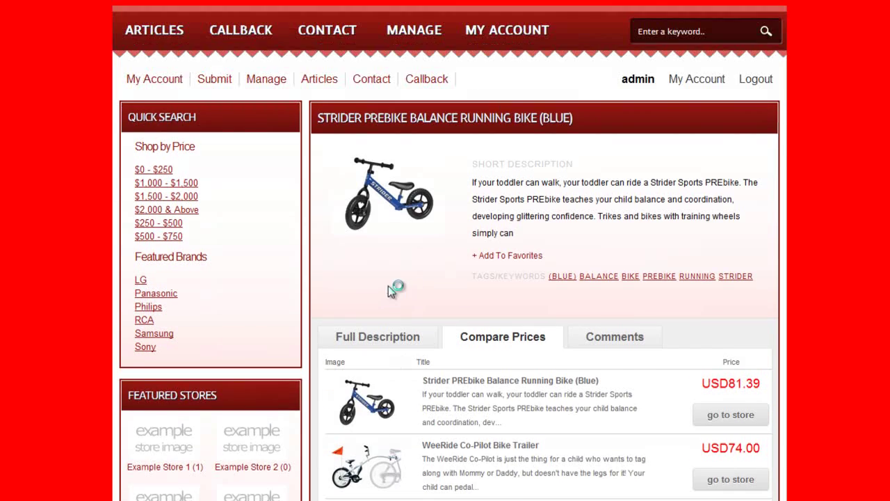
# Step: Open the GMC Topkick Dual-Suspension Mountain Bike from the related products and examine the title words its compared products share
pyautogui.scroll(-6, 408, 308)
pyautogui.scroll(-2, 313, 339)
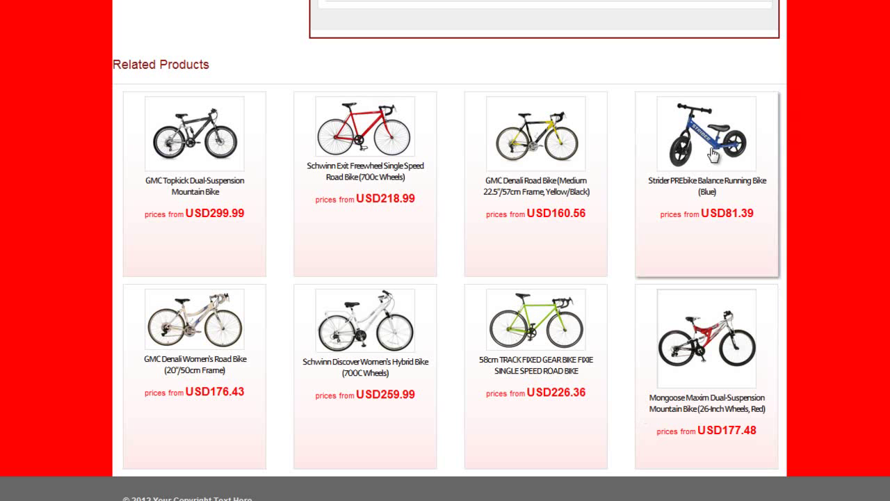
pyautogui.click(209, 146)
pyautogui.scroll(-2, 387, 264)
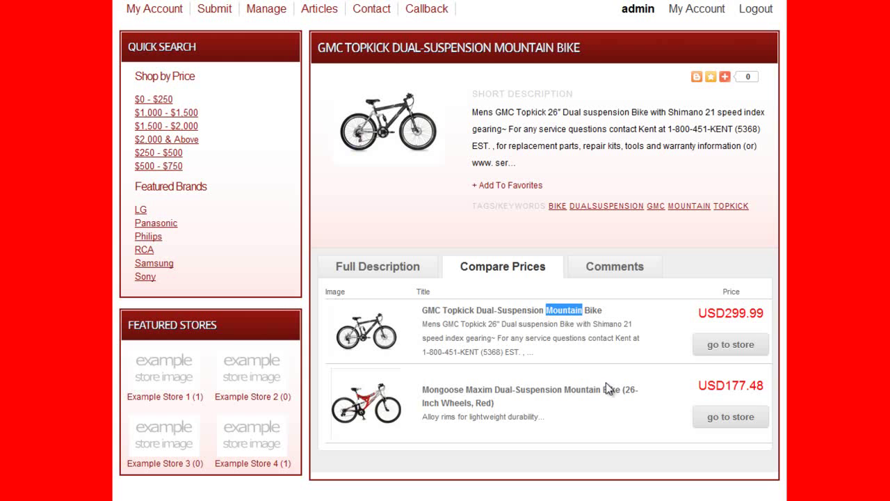
pyautogui.doubleClick(582, 390)
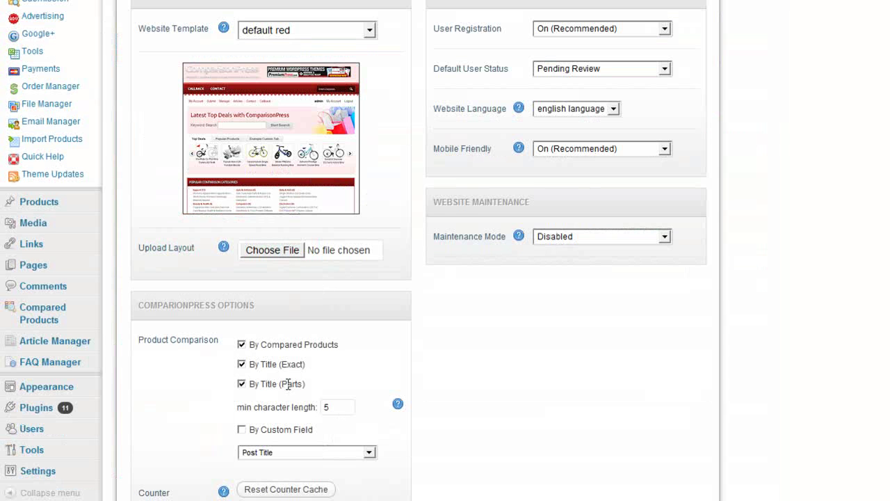
# Step: Enable product comparison By Custom Field using the price field and save the General Setup changes
pyautogui.scroll(-1, 256, 404)
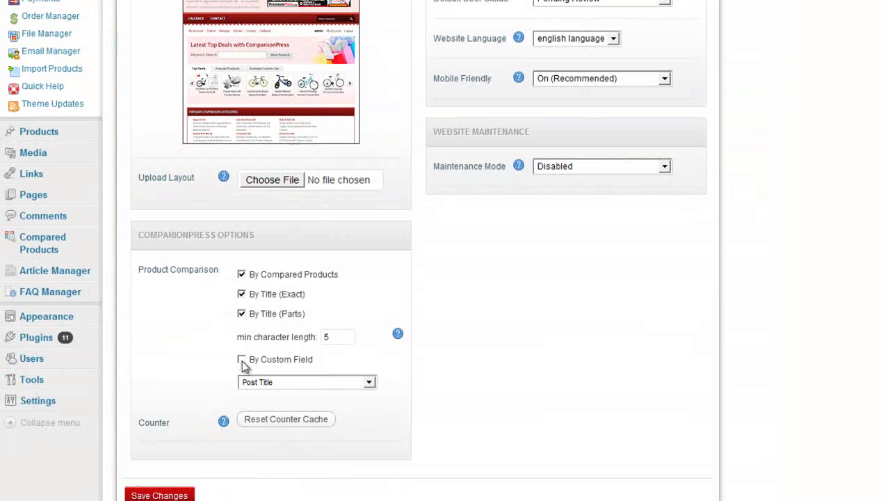
pyautogui.click(270, 384)
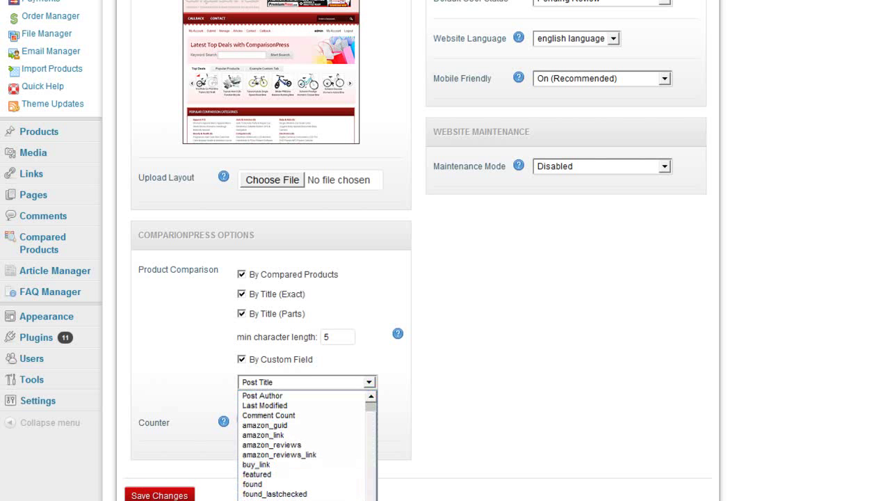
pyautogui.click(257, 495)
pyautogui.click(160, 495)
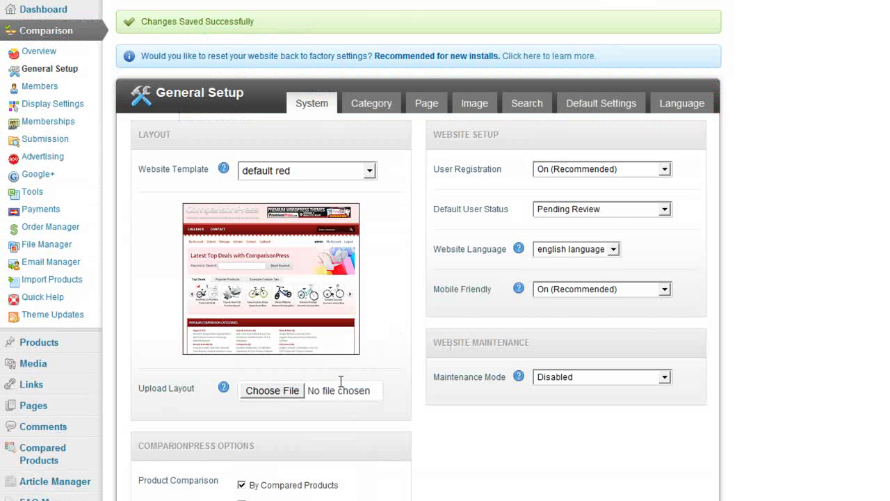
# Step: Reload the GMC Topkick storefront page and compare its price with that of the GMC Denali Pro Road Bike
pyautogui.scroll(-2, 340, 381)
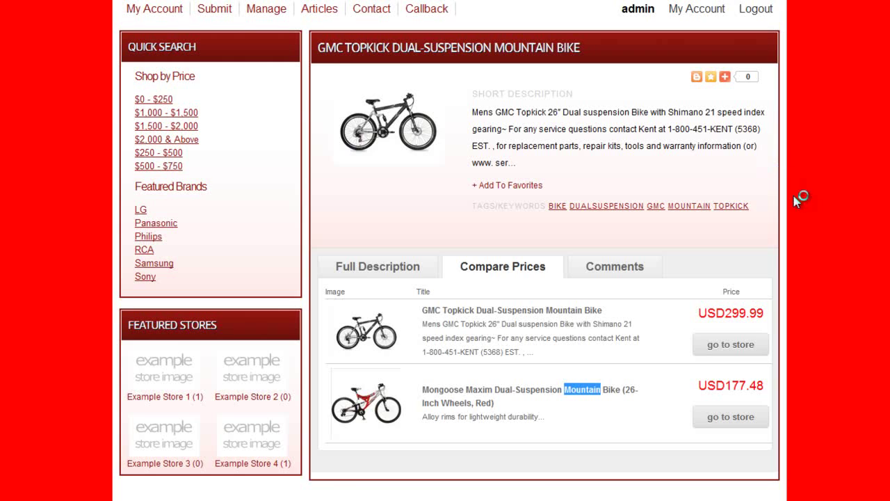
pyautogui.scroll(-4, 807, 212)
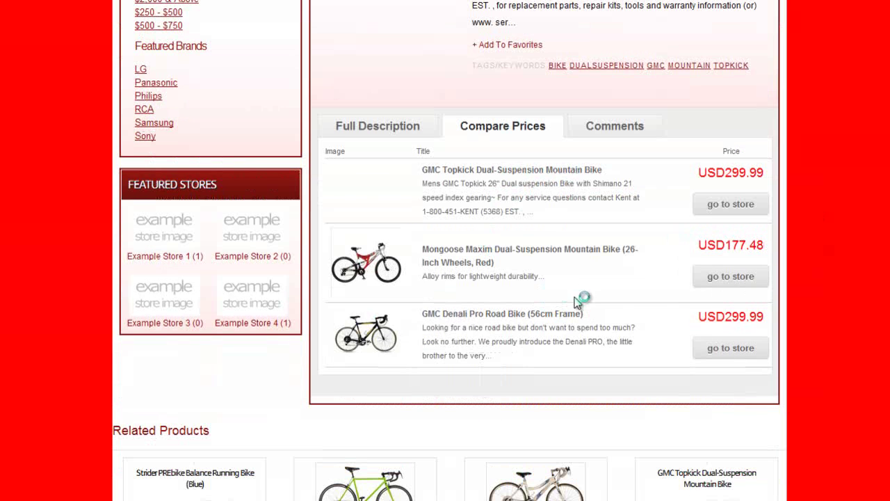
pyautogui.doubleClick(756, 172)
pyautogui.doubleClick(763, 316)
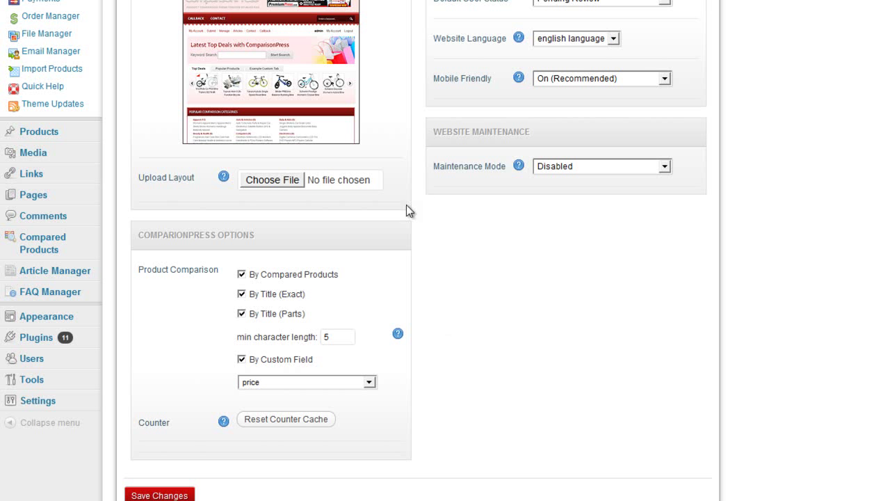
# Step: Disable comparison By Title (Exact), By Title (Parts) and By Custom Field, keeping only By Compared Products, and save the changes
pyautogui.scroll(-2, 406, 205)
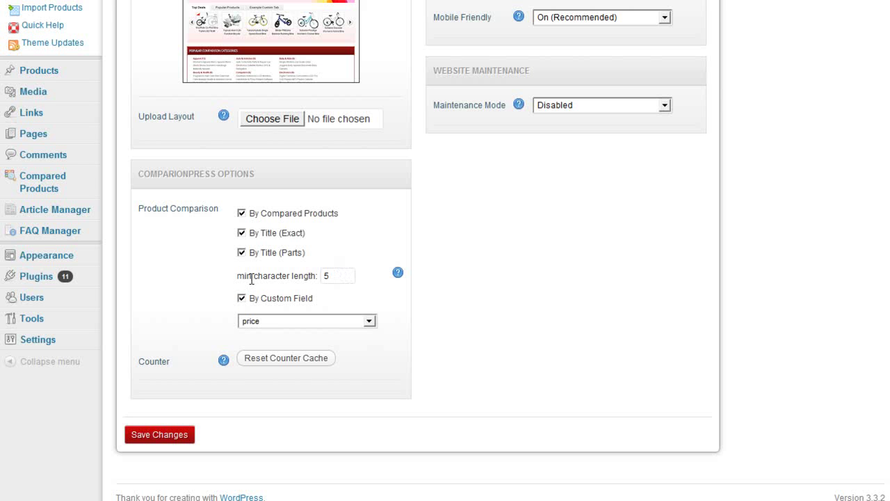
pyautogui.click(242, 299)
pyautogui.click(243, 253)
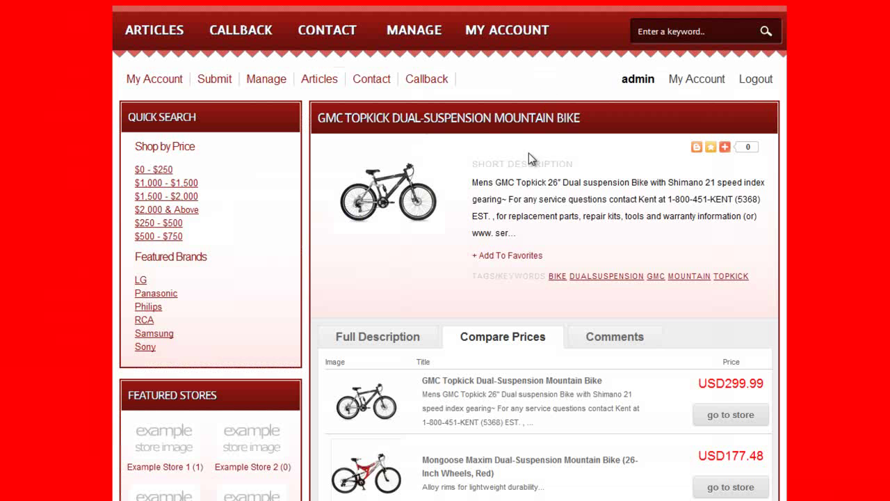
pyautogui.scroll(2, 475, 234)
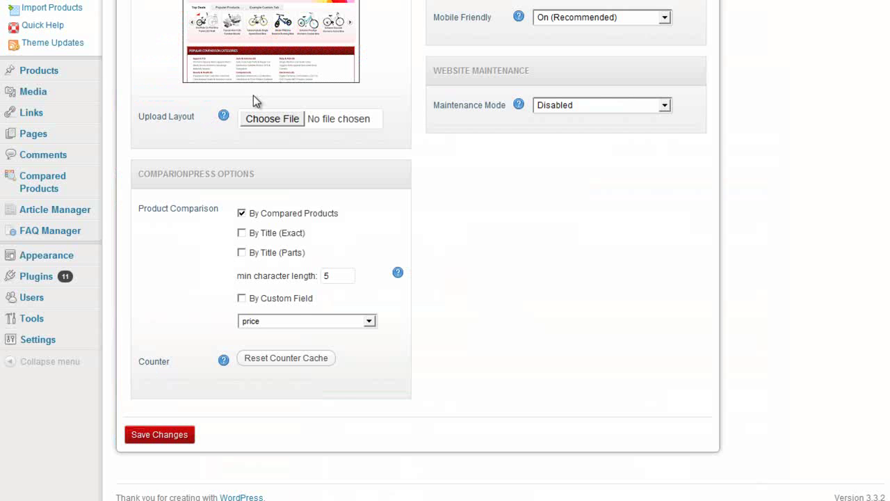
pyautogui.scroll(6, 253, 97)
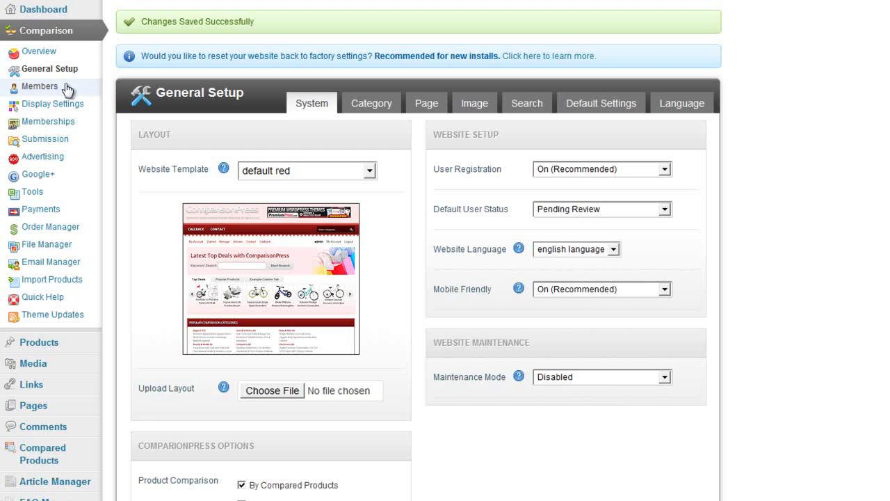